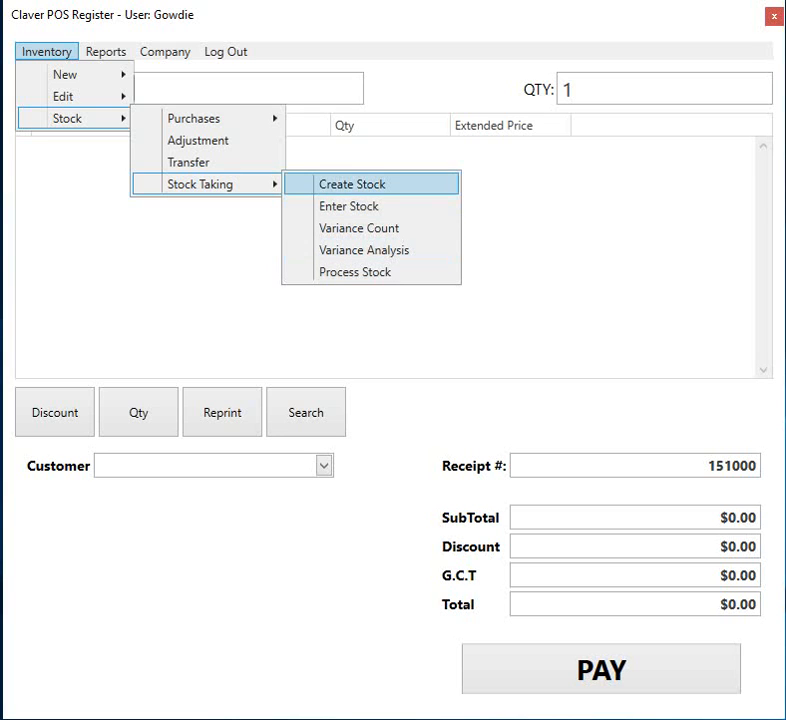
Step: Create a physical stock for the Store Front warehouse and confirm its creation
{"action": "key", "text": "Return"}
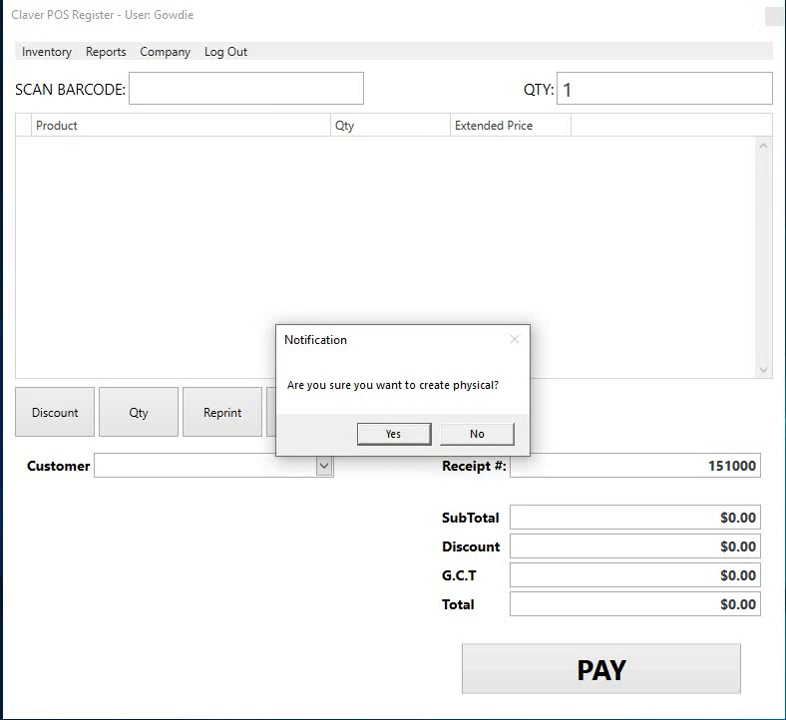
{"action": "key", "text": "Return"}
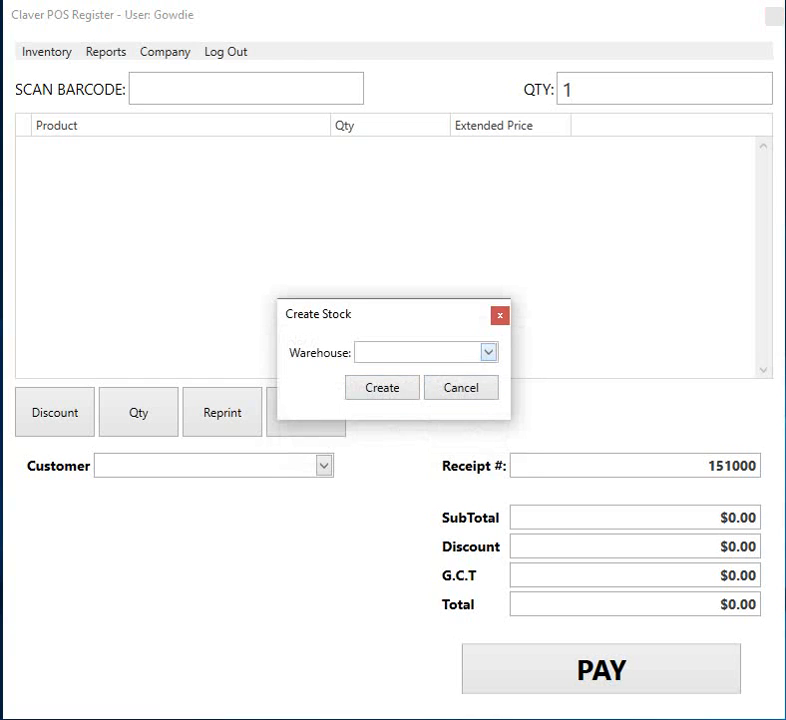
{"action": "left_click", "coordinate": [488, 352]}
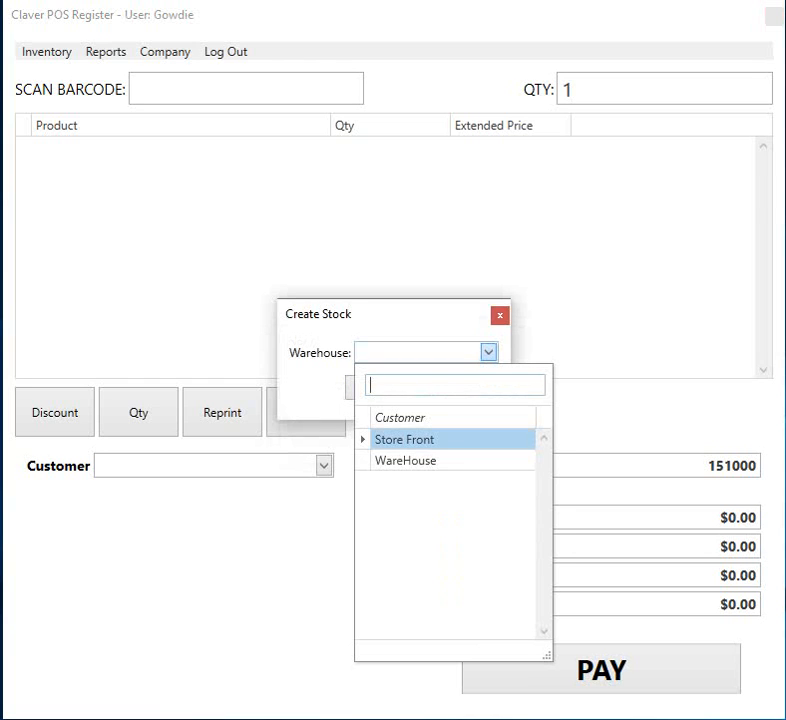
{"action": "left_click", "coordinate": [405, 440]}
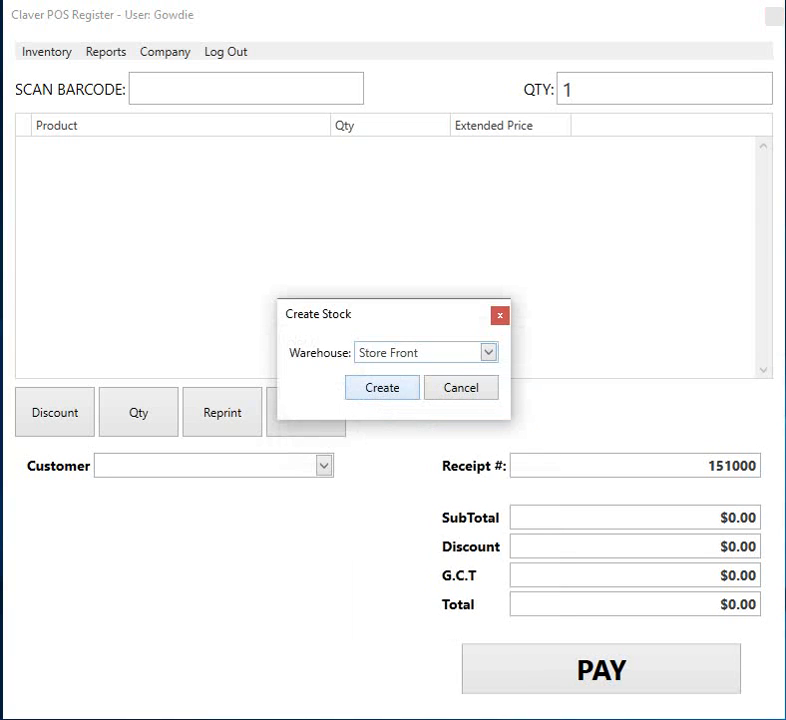
{"action": "left_click", "coordinate": [382, 388]}
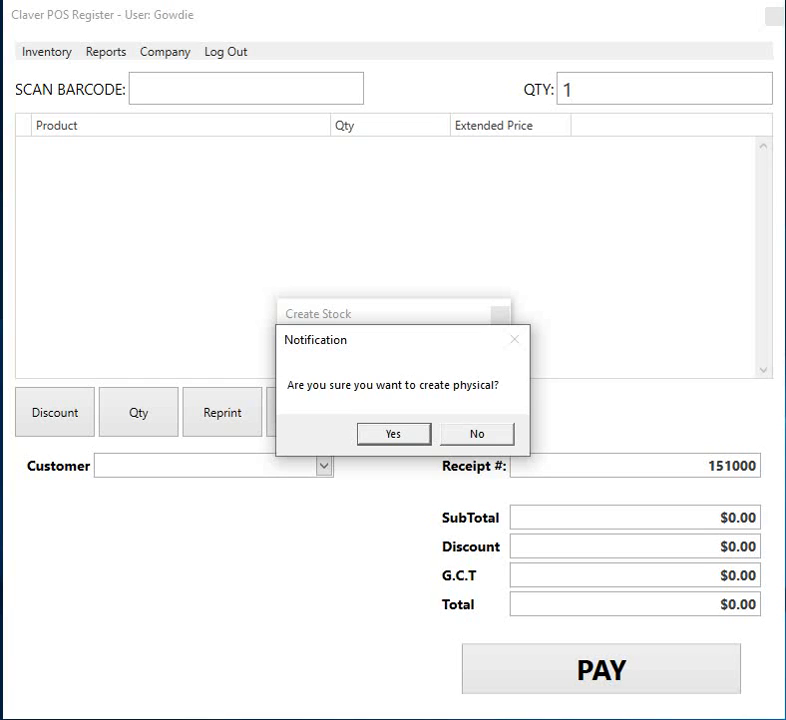
{"action": "key", "text": "Return"}
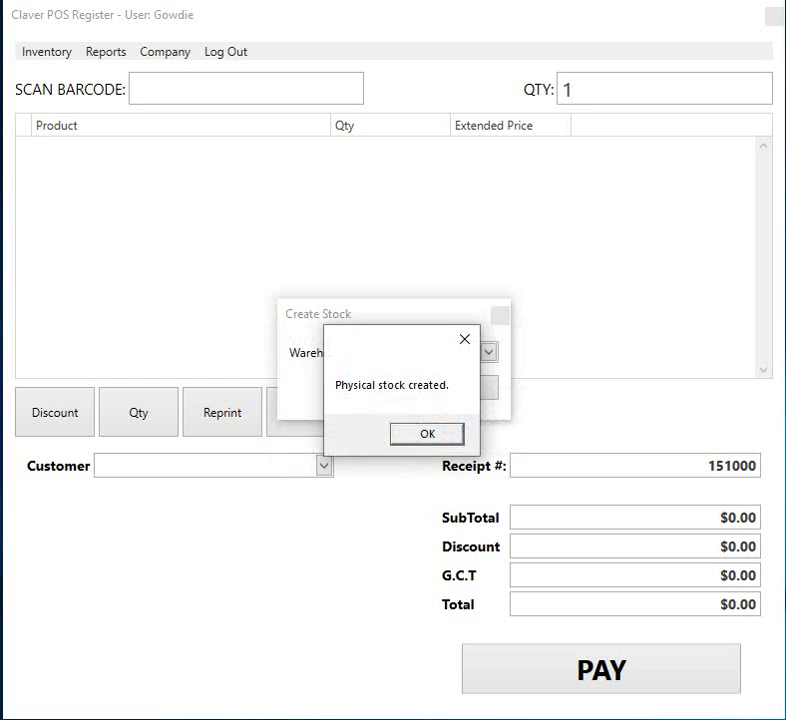
{"action": "key", "text": "Return"}
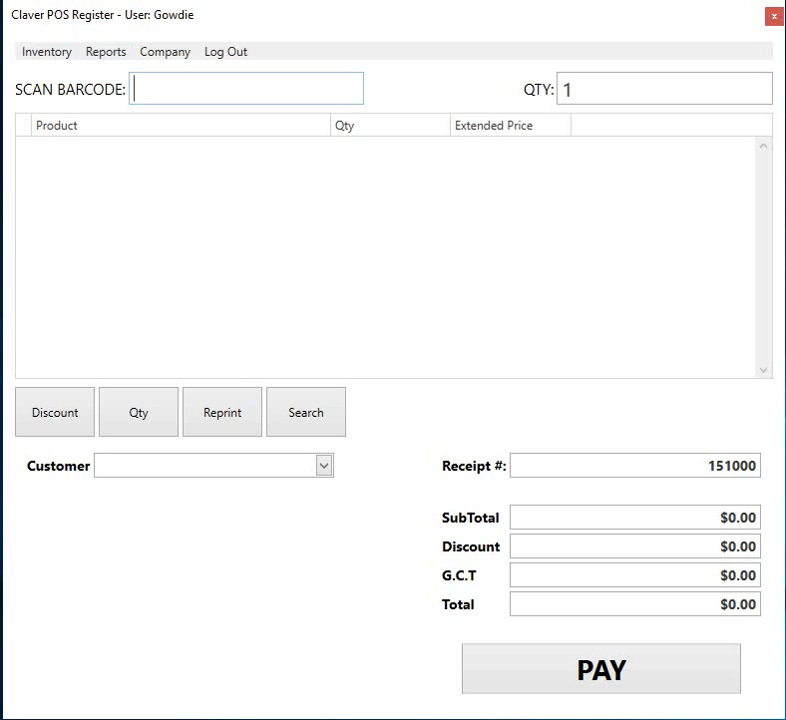
Step: Open a stock count entry under stock taking and set its warehouse to Store Front
{"action": "left_click", "coordinate": [46, 52]}
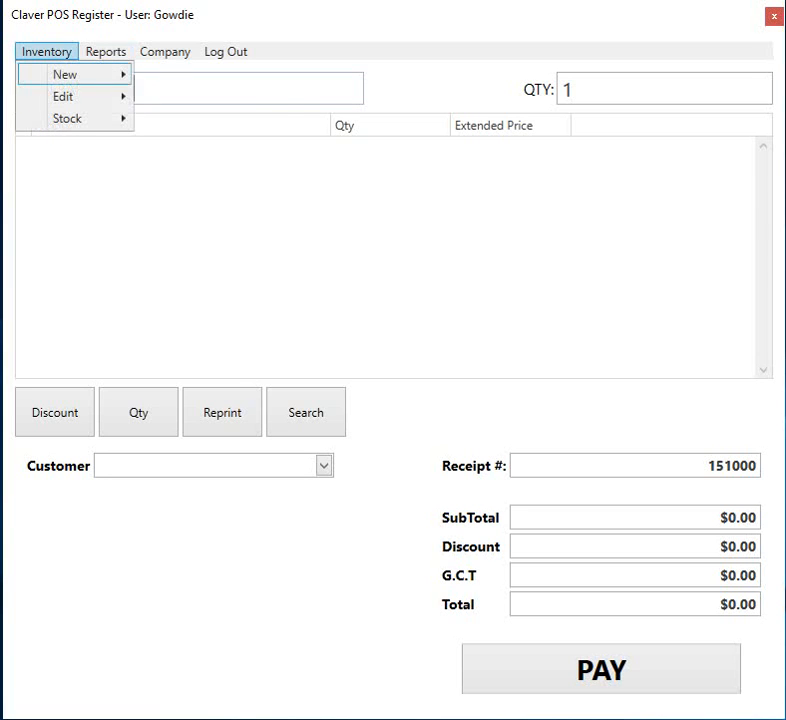
{"action": "mouse_move", "coordinate": [67, 118]}
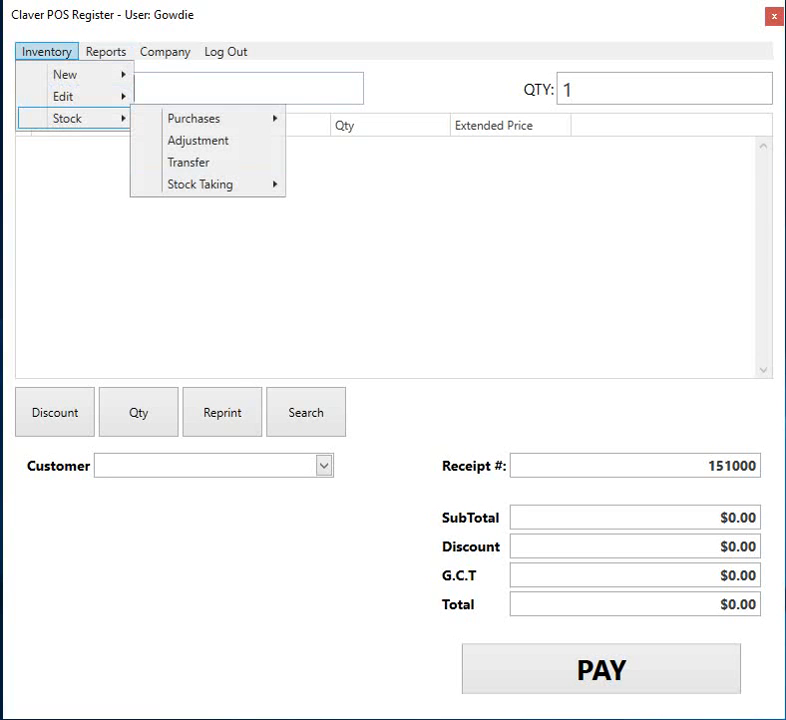
{"action": "mouse_move", "coordinate": [200, 184]}
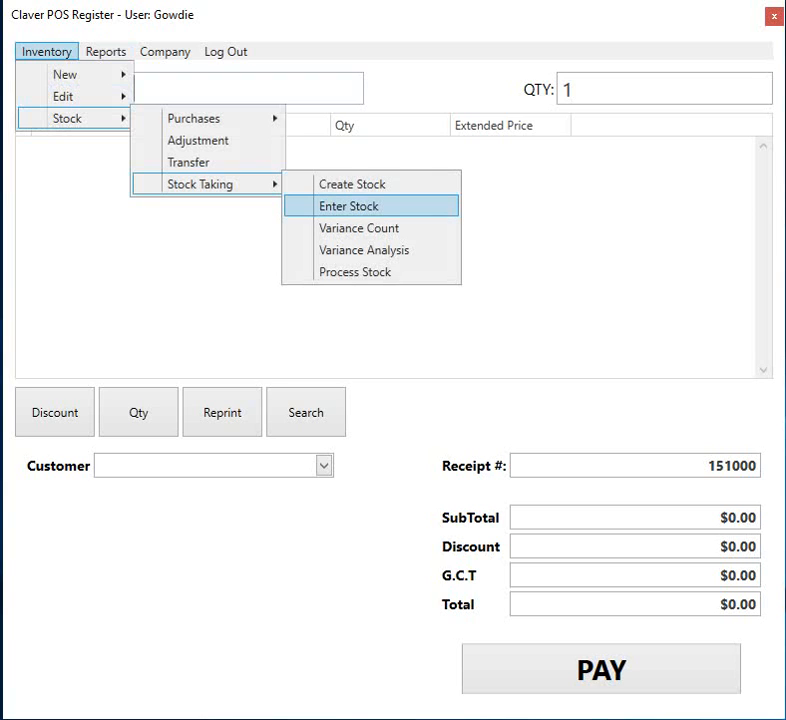
{"action": "left_click", "coordinate": [349, 206]}
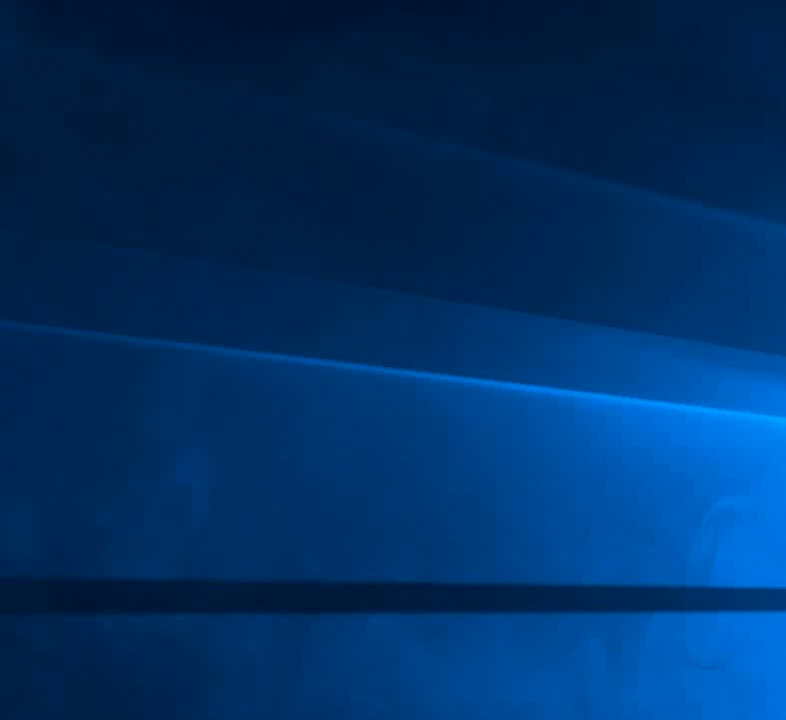
{"action": "left_click", "coordinate": [740, 715]}
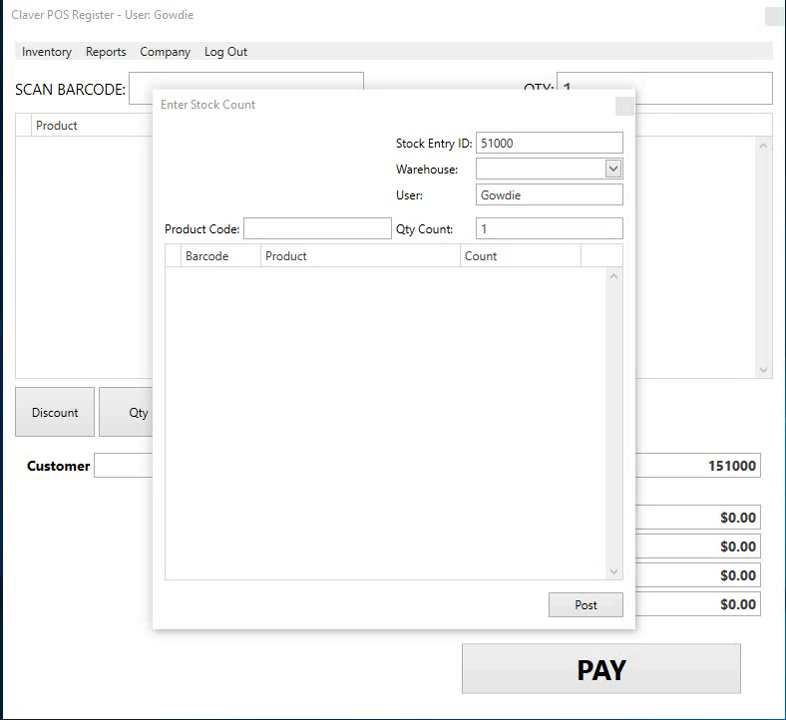
{"action": "left_click", "coordinate": [613, 169]}
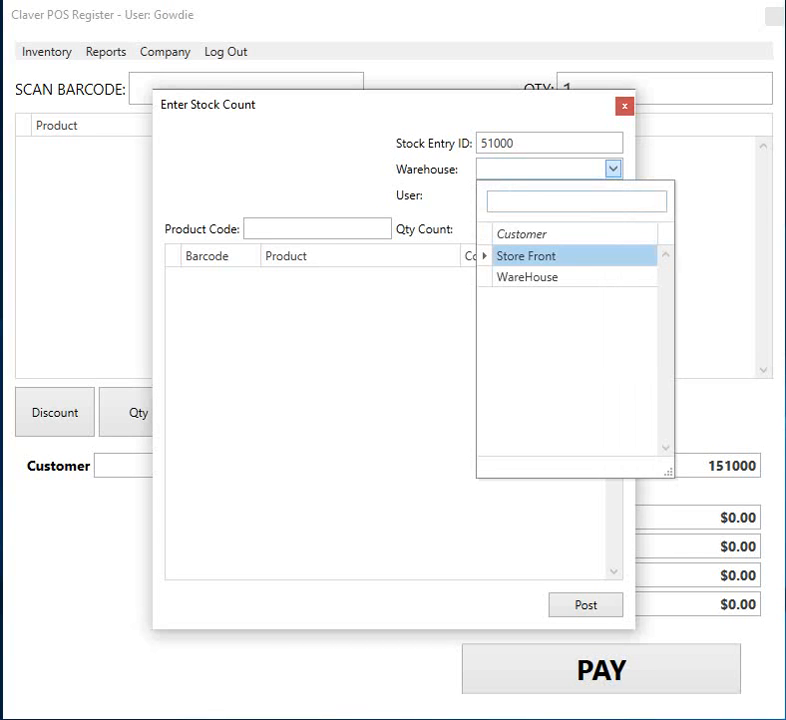
{"action": "key", "text": "Return"}
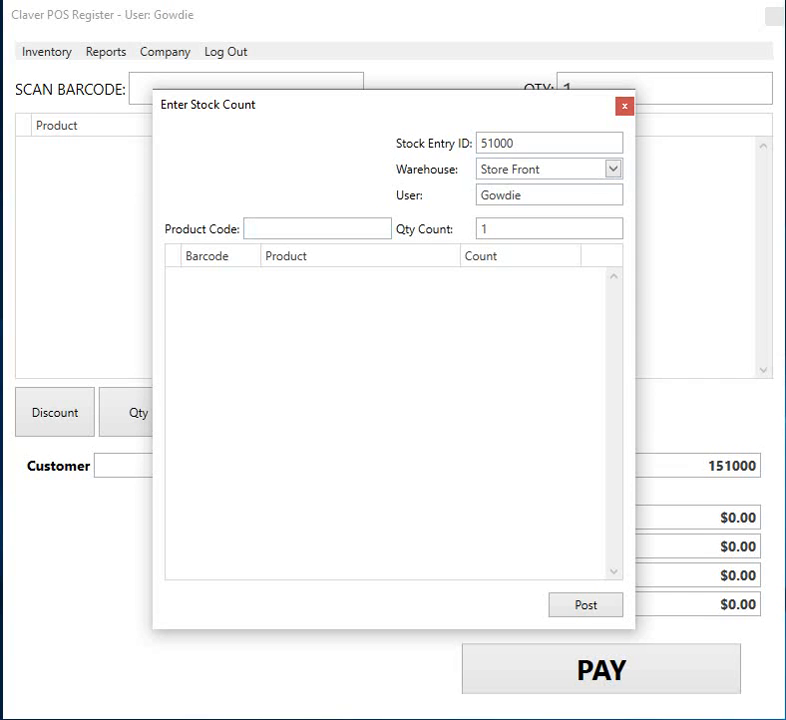
Step: Add the Store Front product Red Berries to the stock count with a quantity of 25
{"action": "key", "text": "Return"}
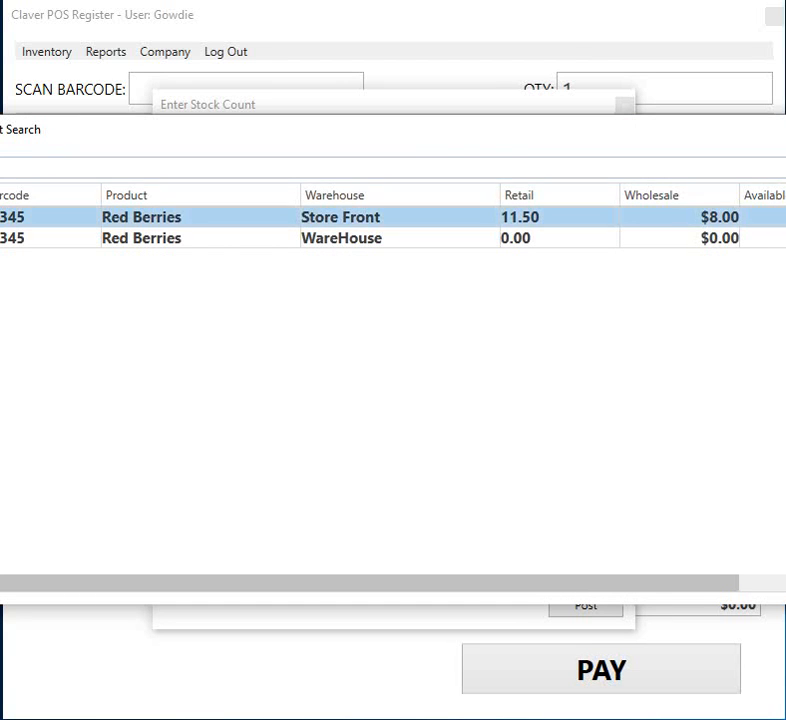
{"action": "key", "text": "Return"}
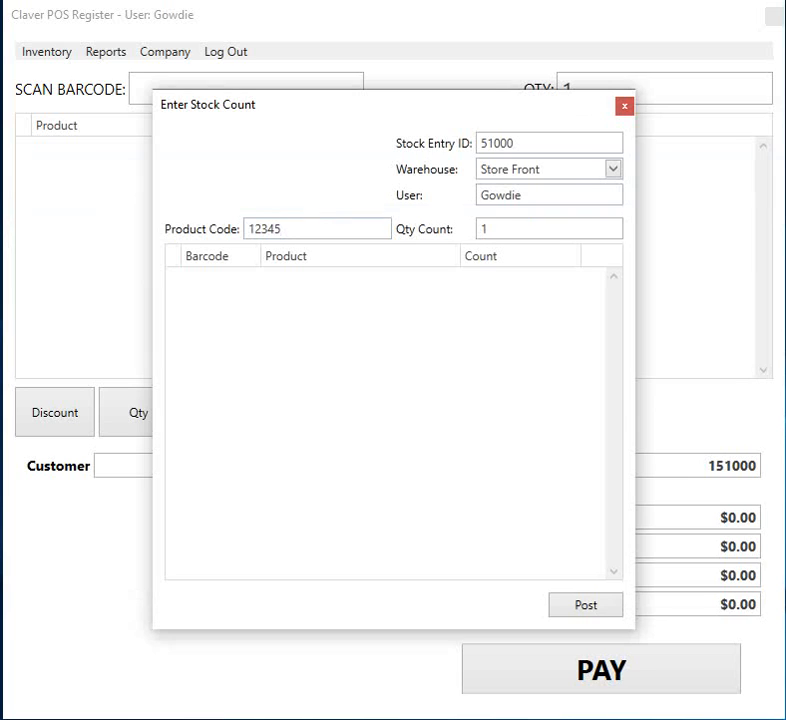
{"action": "key", "text": "Tab"}
{"action": "type", "text": "25"}
{"action": "key", "text": "Return"}
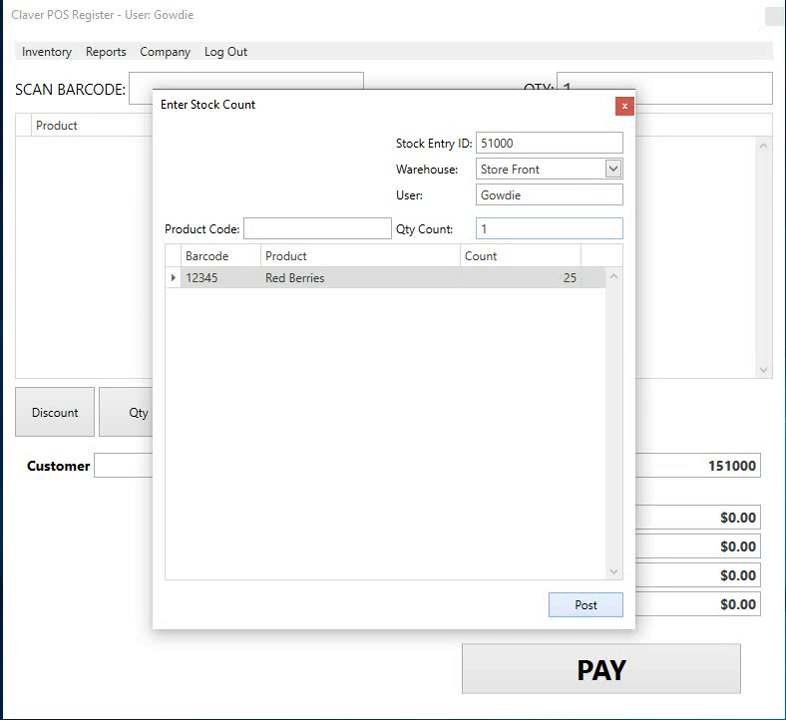
Step: Post the Red Berries stock count, closing its report preview and the entry form
{"action": "left_click", "coordinate": [586, 605]}
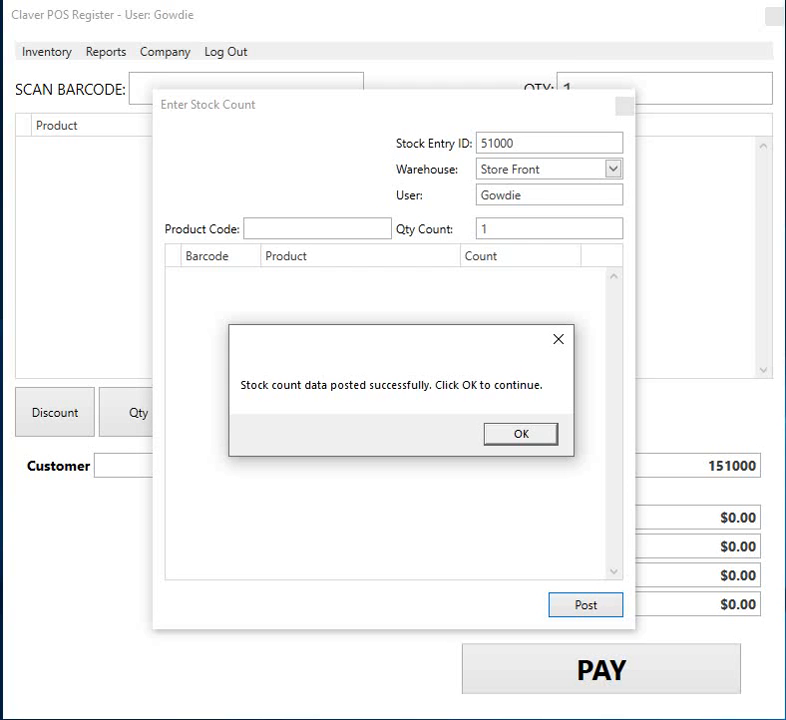
{"action": "key", "text": "Return"}
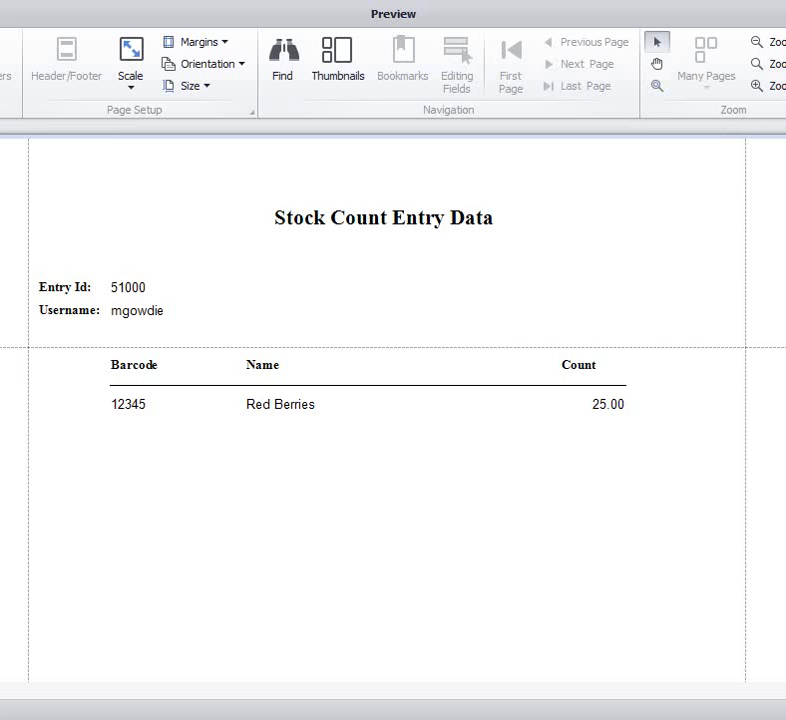
{"action": "key", "text": "alt+F4"}
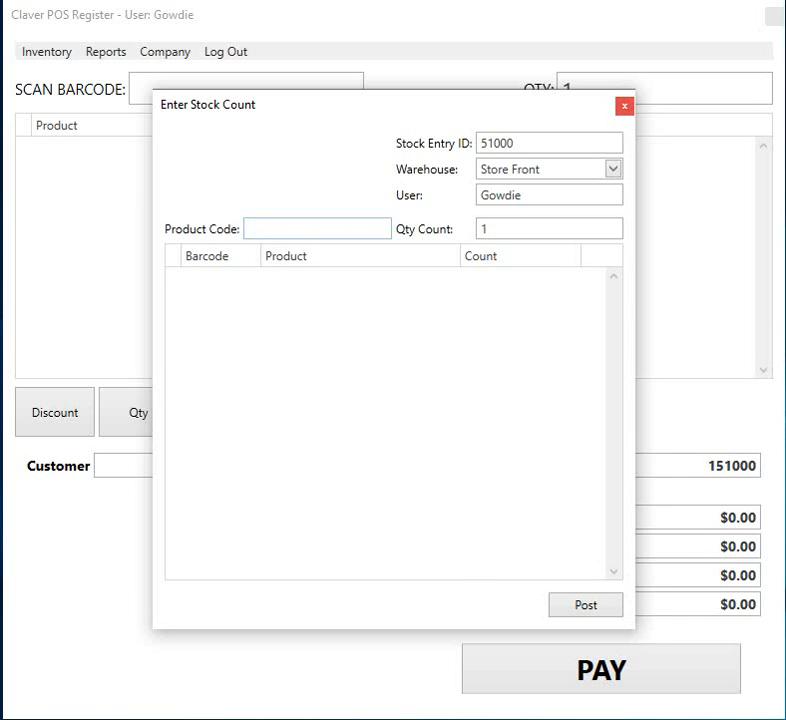
{"action": "left_click", "coordinate": [624, 106]}
{"action": "left_click", "coordinate": [47, 52]}
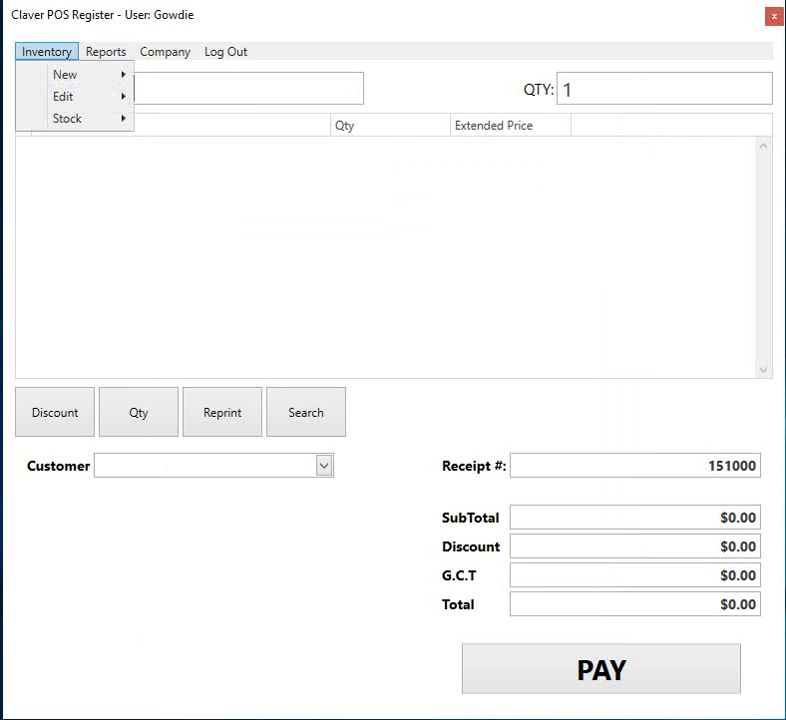
{"action": "mouse_move", "coordinate": [70, 118]}
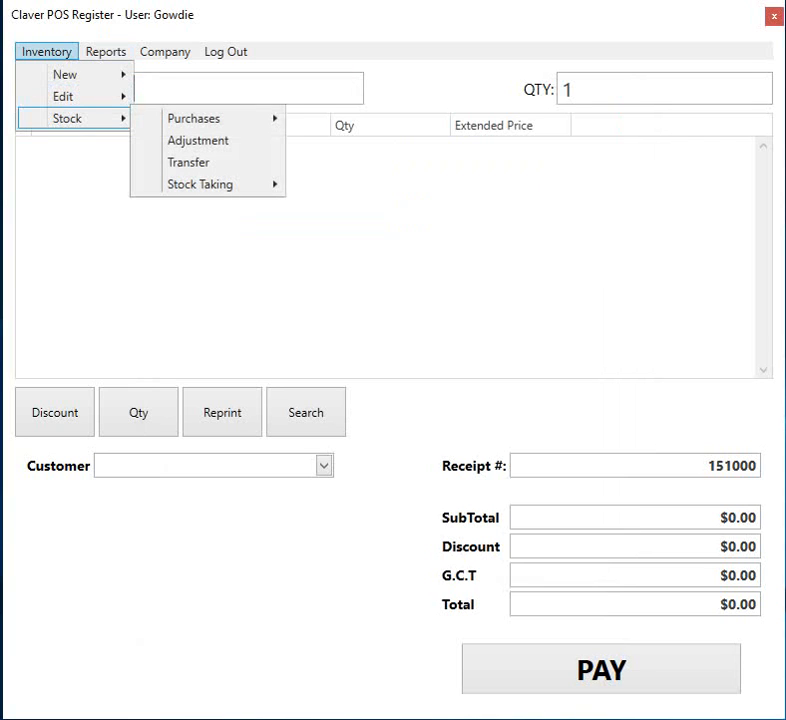
{"action": "mouse_move", "coordinate": [200, 184]}
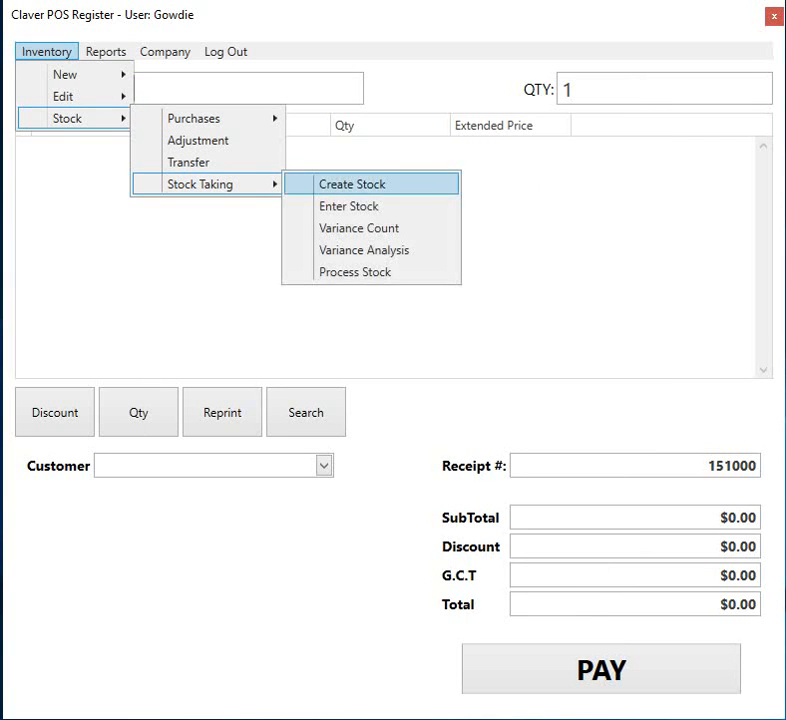
{"action": "left_click", "coordinate": [348, 206]}
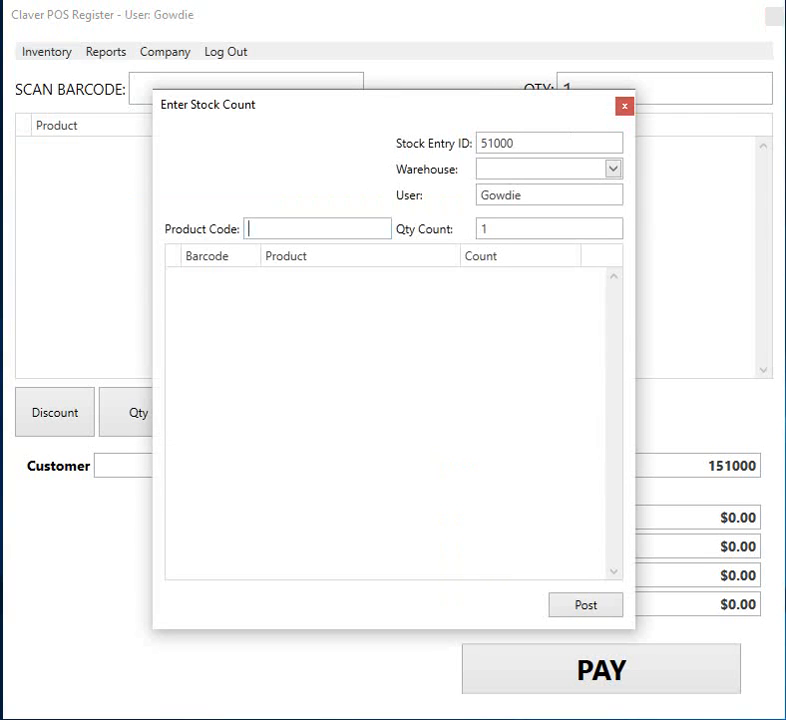
{"action": "left_click", "coordinate": [613, 169]}
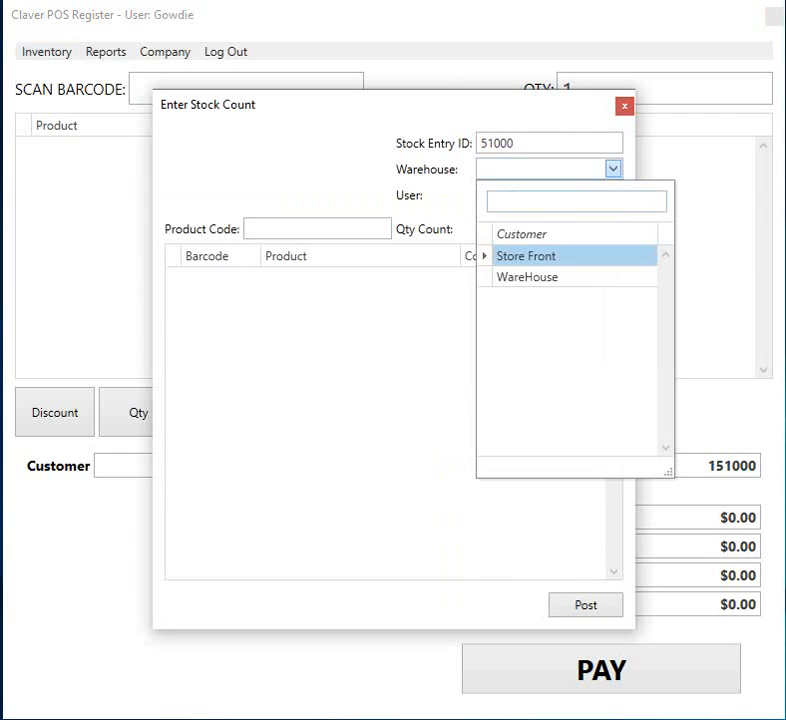
{"action": "left_click", "coordinate": [530, 257]}
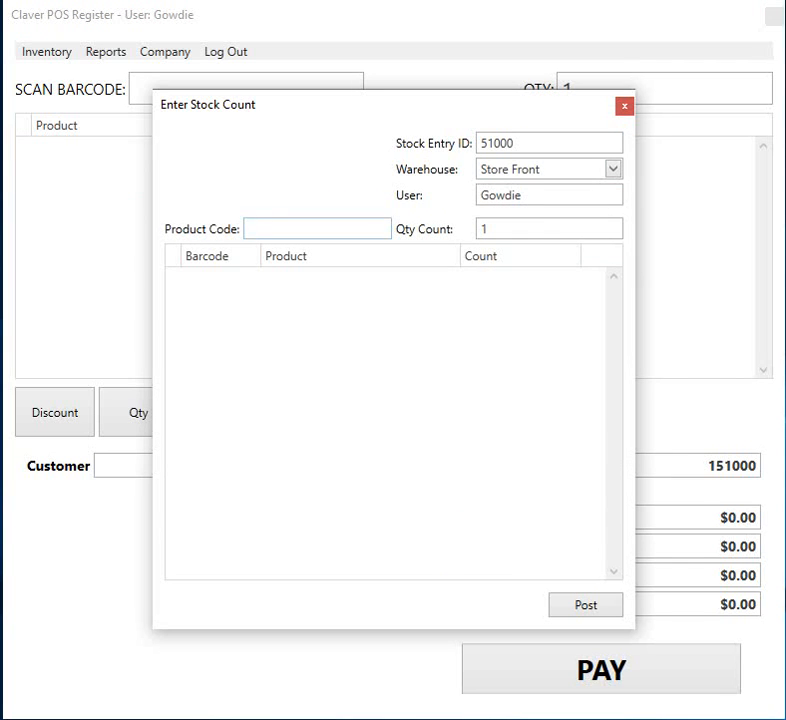
{"action": "key", "text": "Return"}
{"action": "left_click", "coordinate": [624, 106]}
Step: Preview the Variance Count report for the Store Front warehouse to compare on-hand and counted quantities, and close it
{"action": "left_click", "coordinate": [47, 52]}
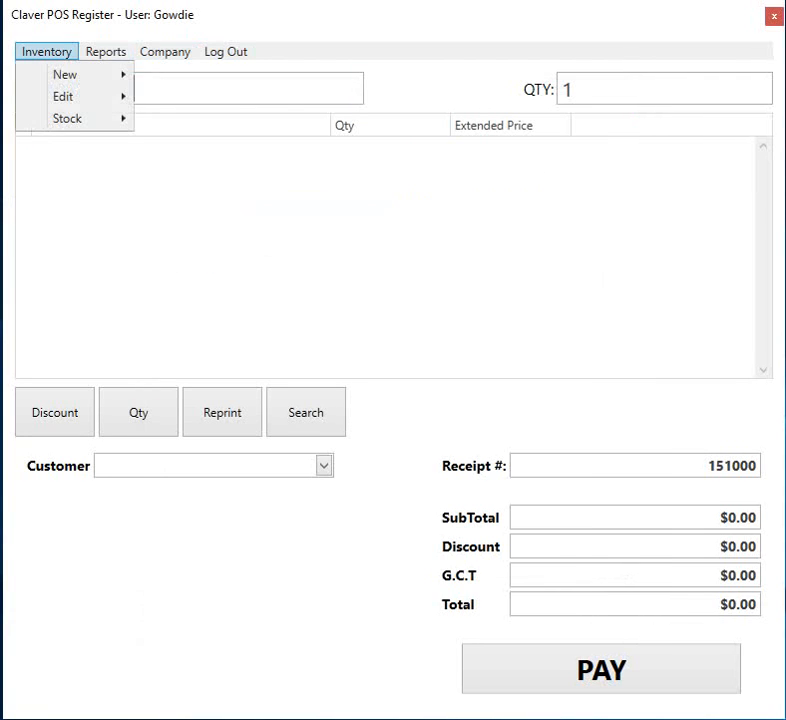
{"action": "mouse_move", "coordinate": [70, 118]}
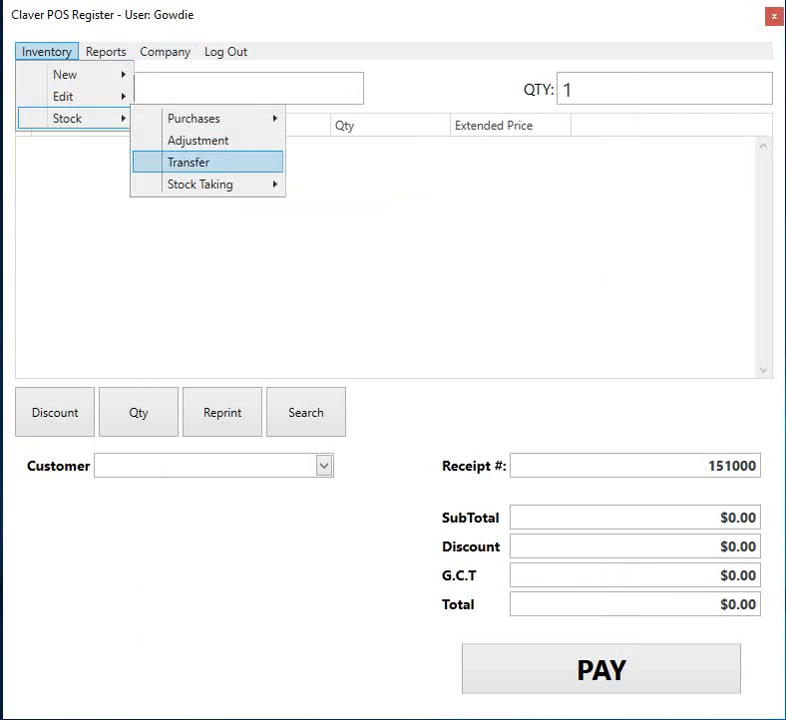
{"action": "mouse_move", "coordinate": [200, 184]}
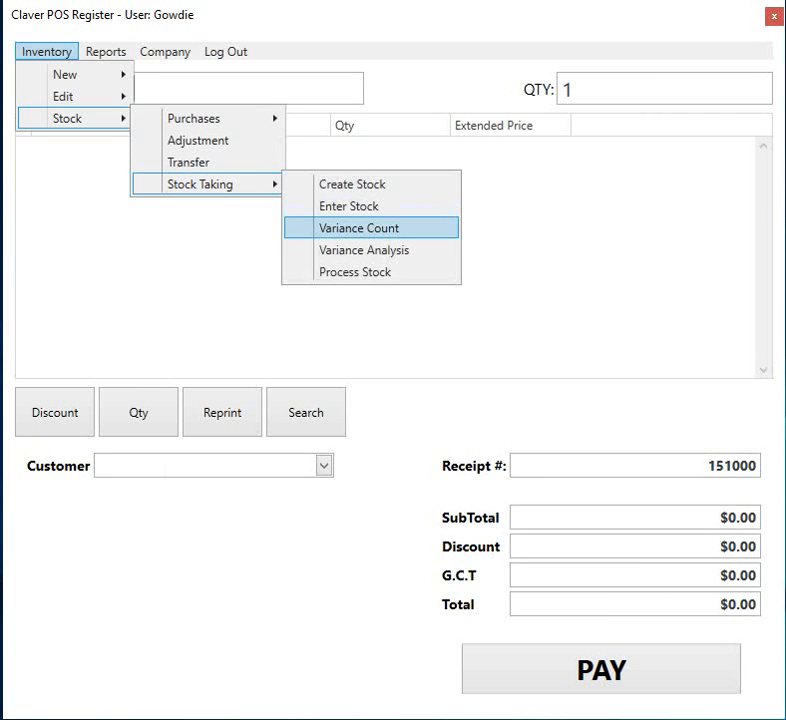
{"action": "left_click", "coordinate": [359, 228]}
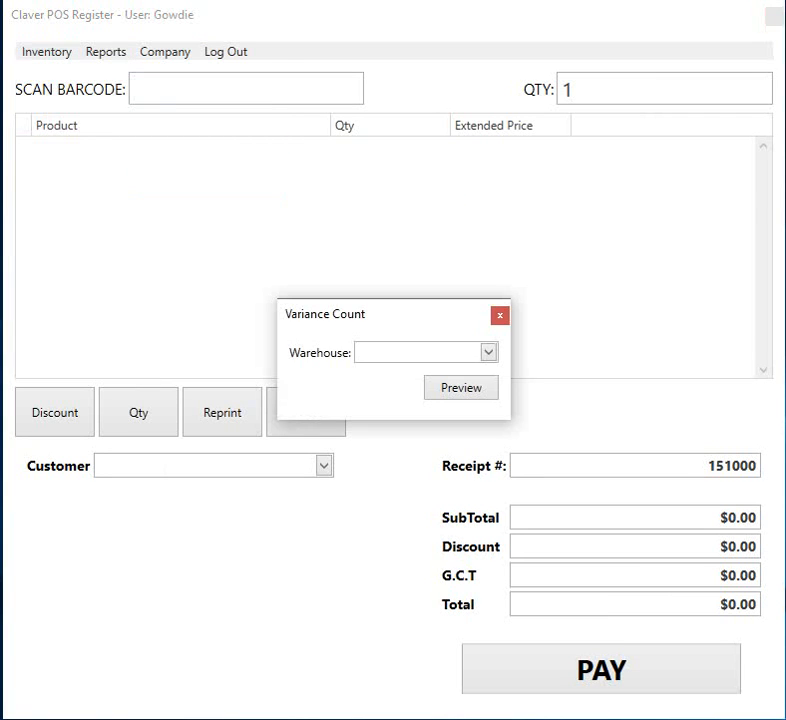
{"action": "left_click", "coordinate": [488, 352]}
{"action": "left_click", "coordinate": [406, 439]}
{"action": "left_click", "coordinate": [461, 388]}
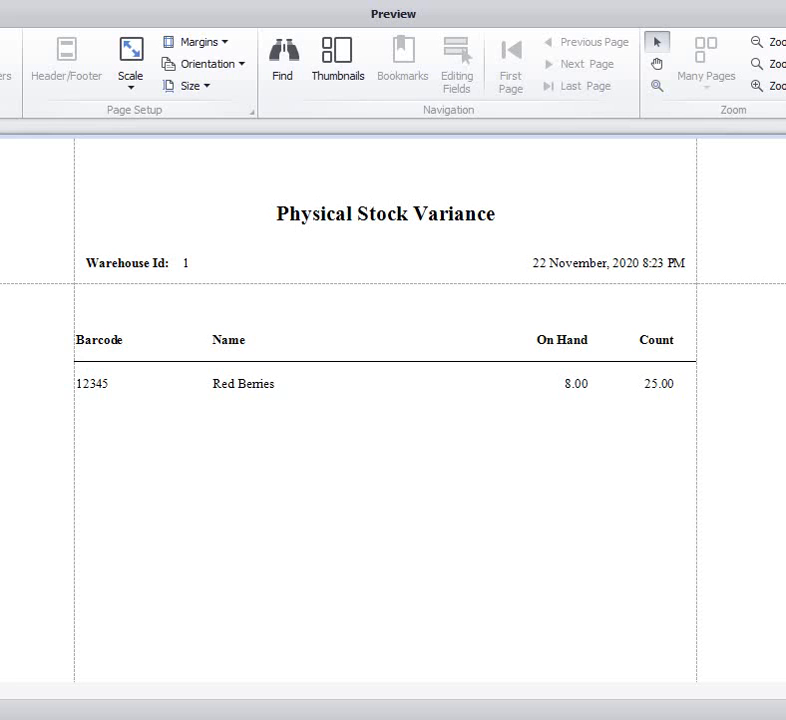
{"action": "key", "text": "alt+F4"}
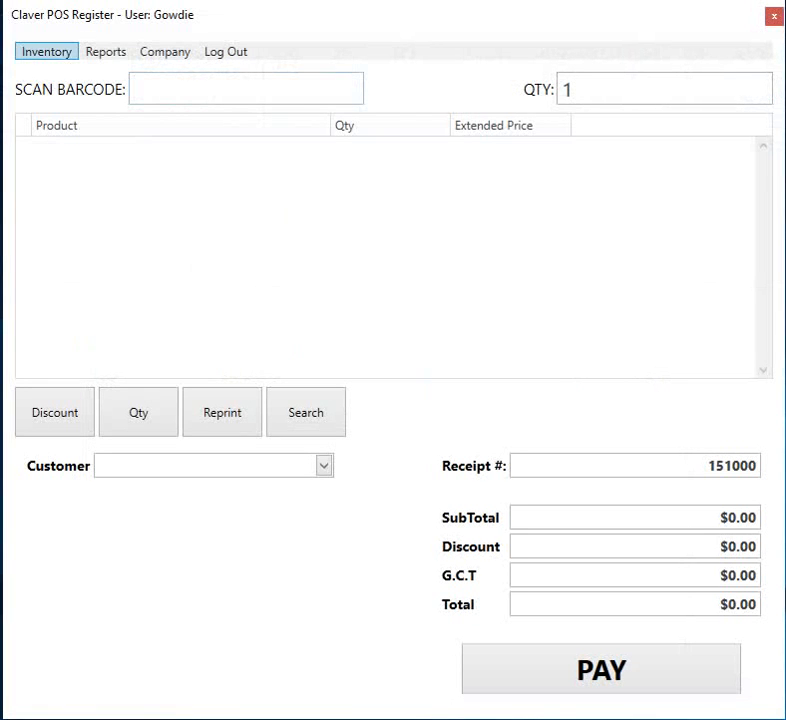
Step: Open a new stock count entry under stock taking and select the Store Front product Red Berries
{"action": "left_click", "coordinate": [46, 52]}
{"action": "mouse_move", "coordinate": [68, 118]}
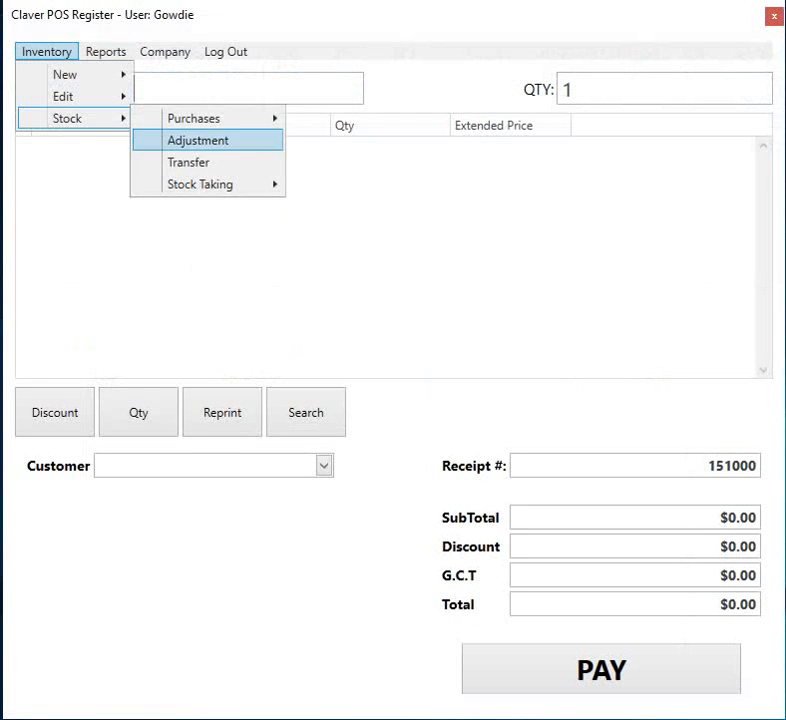
{"action": "mouse_move", "coordinate": [201, 184]}
{"action": "left_click", "coordinate": [349, 206]}
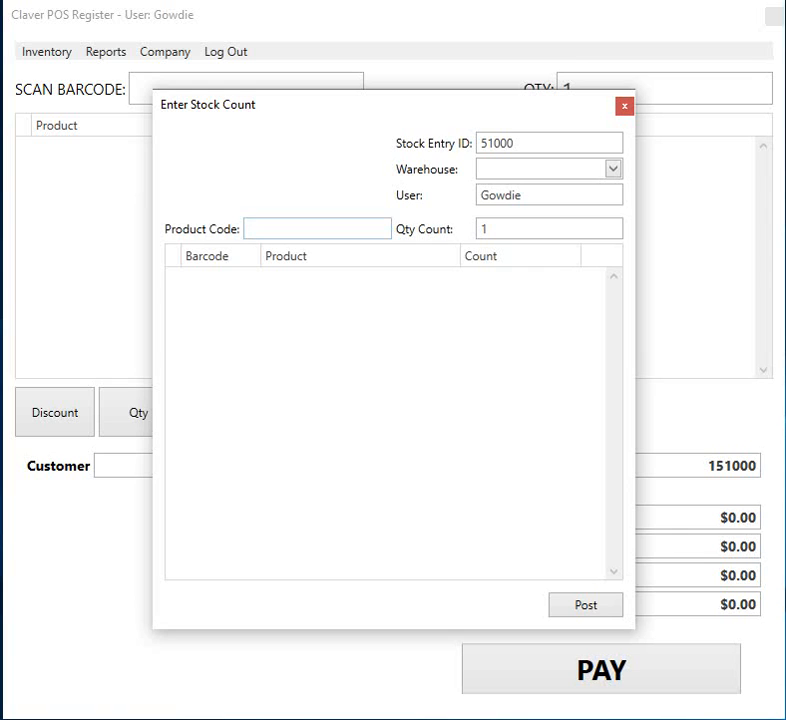
{"action": "key", "text": "Return"}
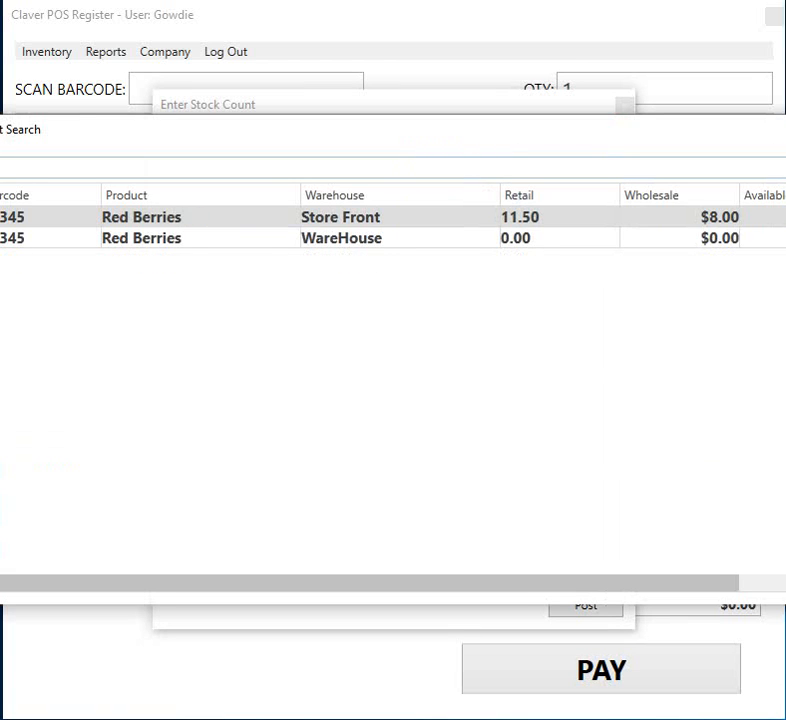
{"action": "key", "text": "Return"}
{"action": "key", "text": "Tab"}
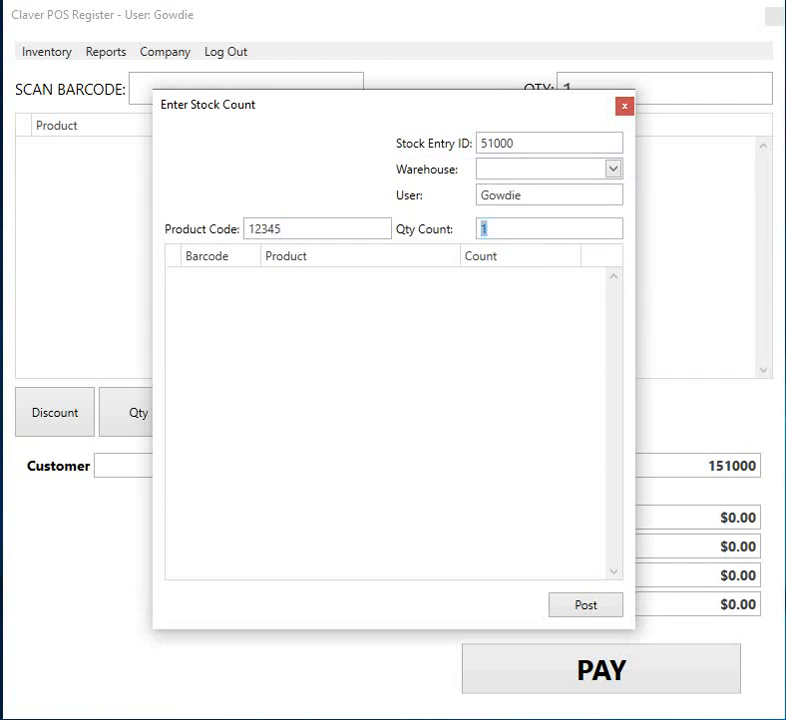
Step: Set the Red Berries count quantity to -18 and try to add it to the stock count
{"action": "type", "text": "-"}
{"action": "type", "text": "-1"}
{"action": "type", "text": "8"}
{"action": "key", "text": "BackSpace"}
{"action": "key", "text": "BackSpace"}
{"action": "key", "text": "BackSpace"}
{"action": "type", "text": "18"}
{"action": "key", "text": "Return"}
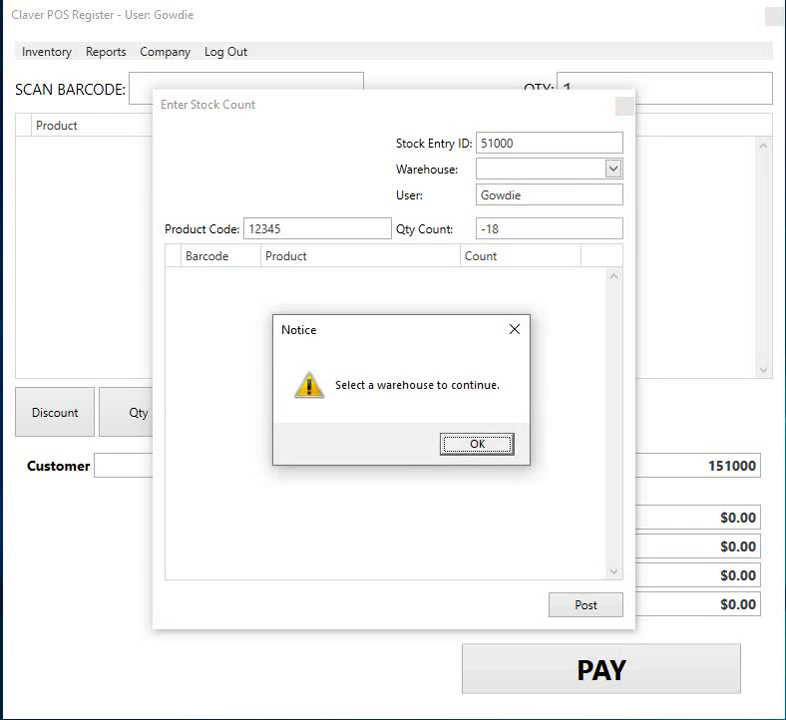
Step: Set the stock count's warehouse to Store Front and add the Red Berries line to the count
{"action": "key", "text": "Return"}
{"action": "left_click", "coordinate": [613, 169]}
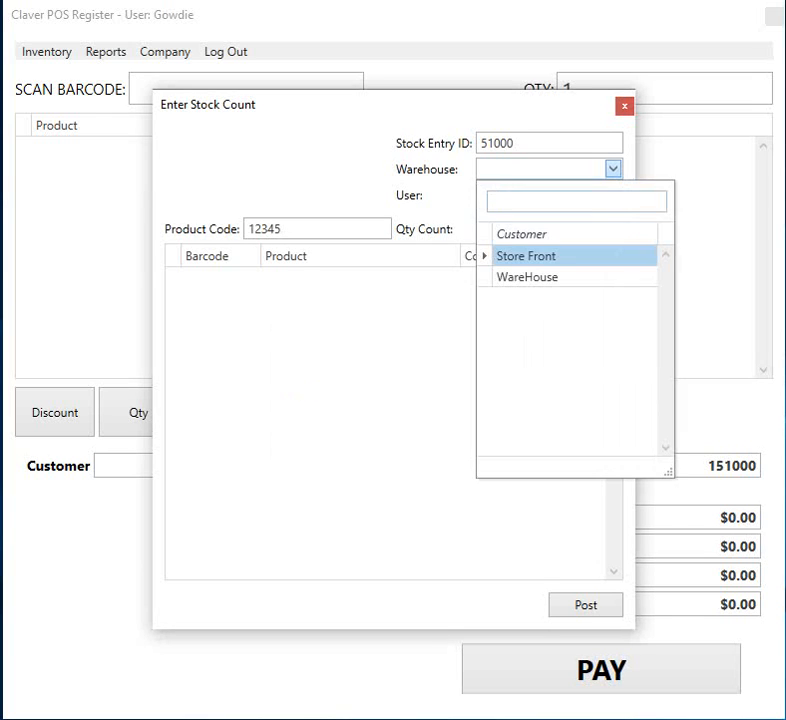
{"action": "left_click", "coordinate": [526, 256]}
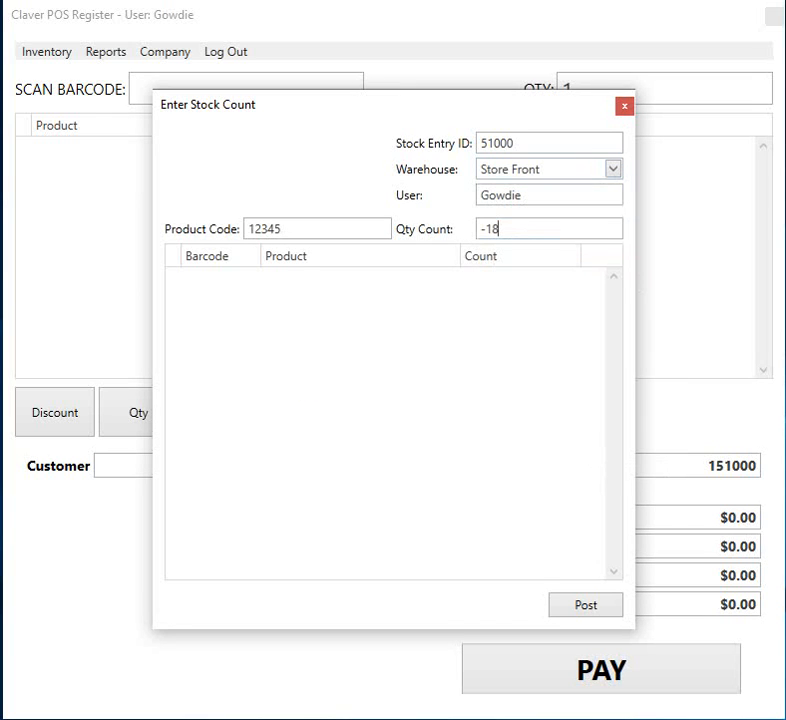
{"action": "key", "text": "Return"}
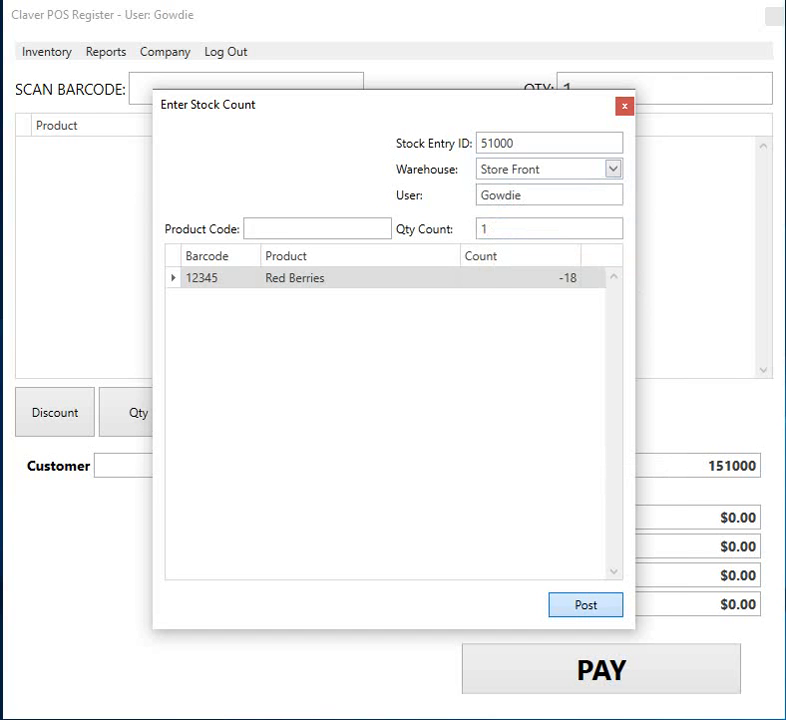
Step: Post the Red Berries correction count and close the stock count form
{"action": "left_click", "coordinate": [586, 605]}
{"action": "key", "text": "Return"}
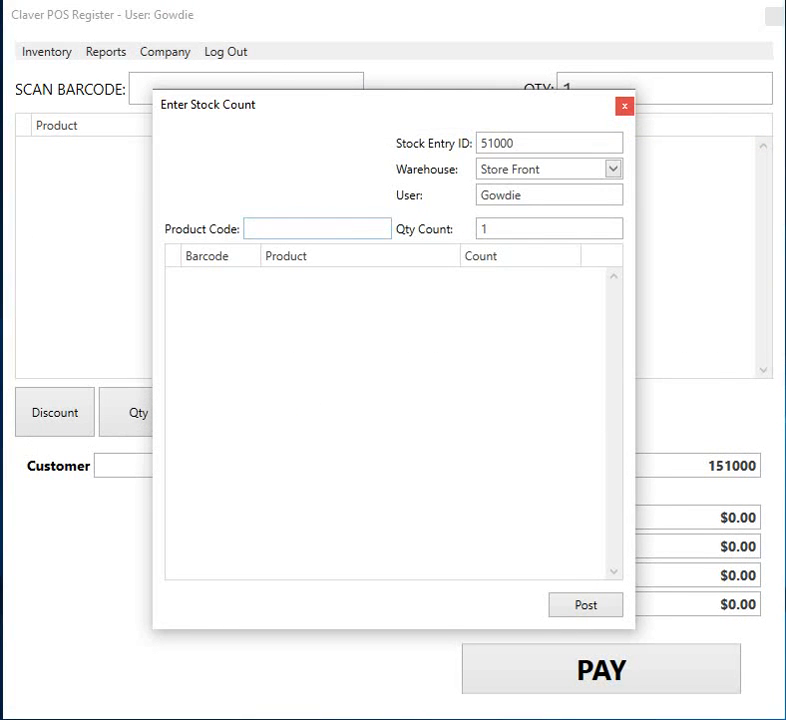
{"action": "left_click", "coordinate": [624, 106]}
Step: Preview the Variance Count report for the Store Front warehouse to check the corrected Red Berries count, and close it
{"action": "left_click", "coordinate": [47, 52]}
{"action": "mouse_move", "coordinate": [67, 119]}
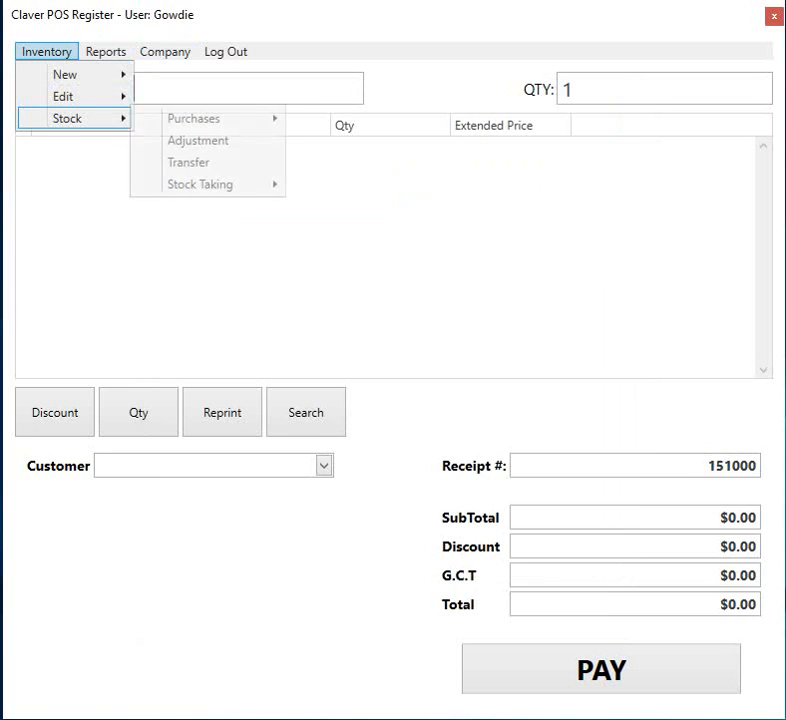
{"action": "mouse_move", "coordinate": [205, 184]}
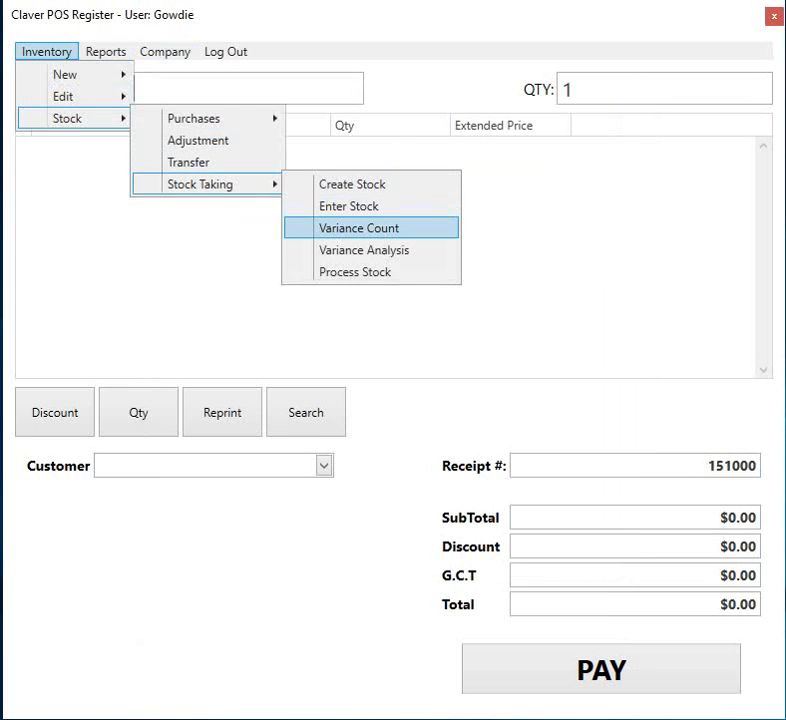
{"action": "left_click", "coordinate": [359, 228]}
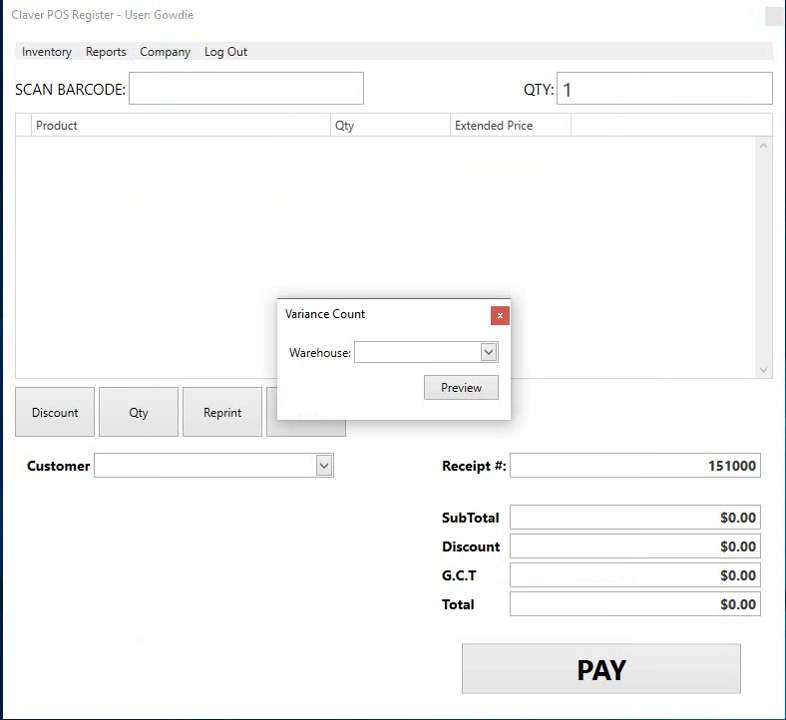
{"action": "left_click", "coordinate": [488, 352]}
{"action": "left_click", "coordinate": [407, 437]}
{"action": "left_click", "coordinate": [461, 387]}
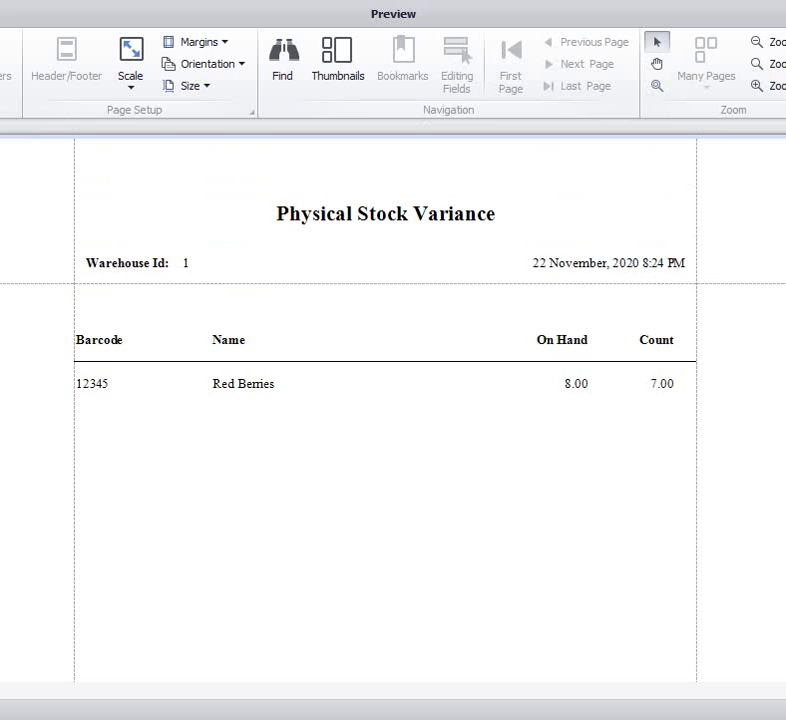
{"action": "key", "text": "alt+F4"}
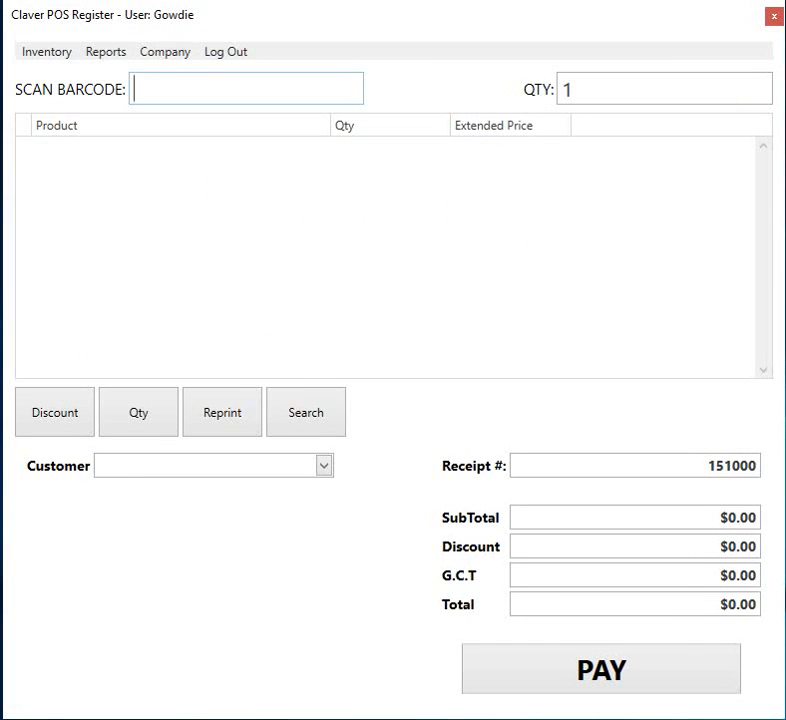
Step: Preview the Variance Analysis report for the Store Front warehouse and examine its count, cost and selling value variances
{"action": "left_click", "coordinate": [47, 52]}
{"action": "mouse_move", "coordinate": [68, 118]}
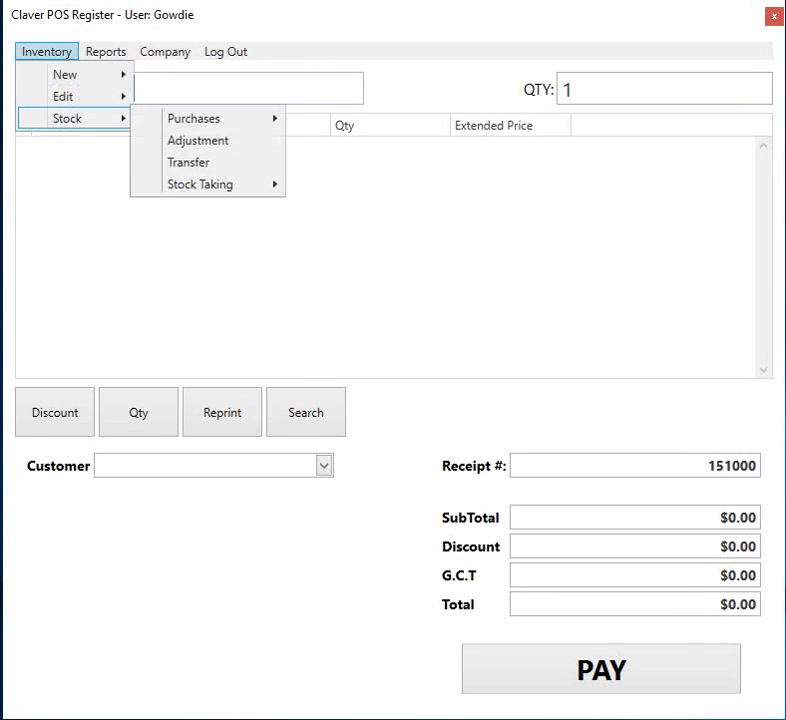
{"action": "mouse_move", "coordinate": [200, 184]}
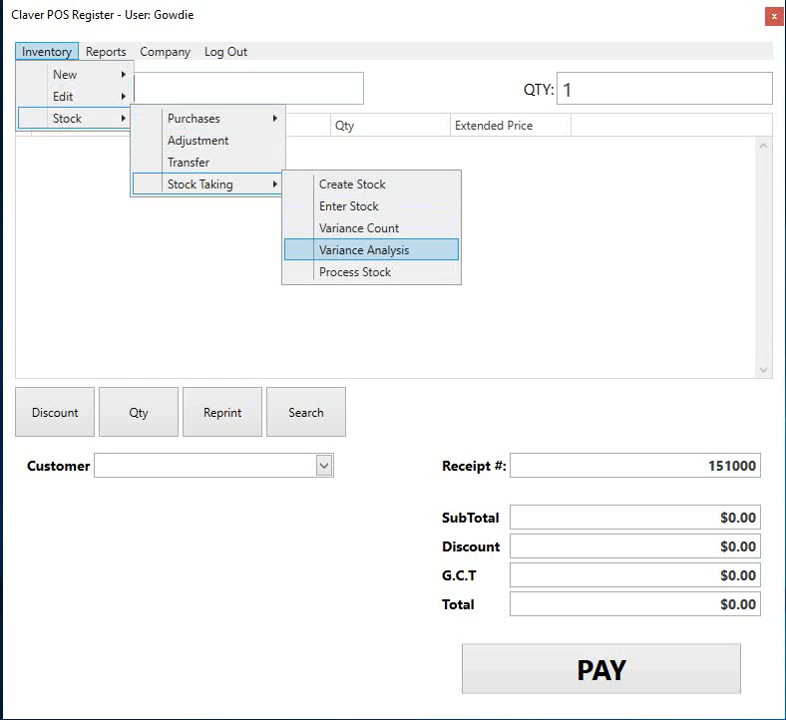
{"action": "left_click", "coordinate": [364, 250]}
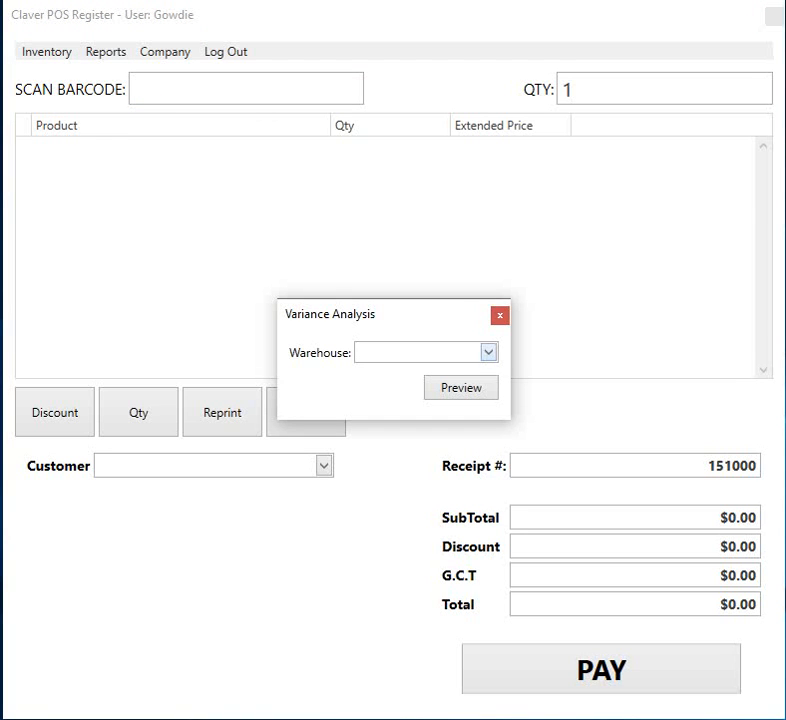
{"action": "left_click", "coordinate": [488, 352]}
{"action": "left_click", "coordinate": [410, 439]}
{"action": "left_click", "coordinate": [461, 388]}
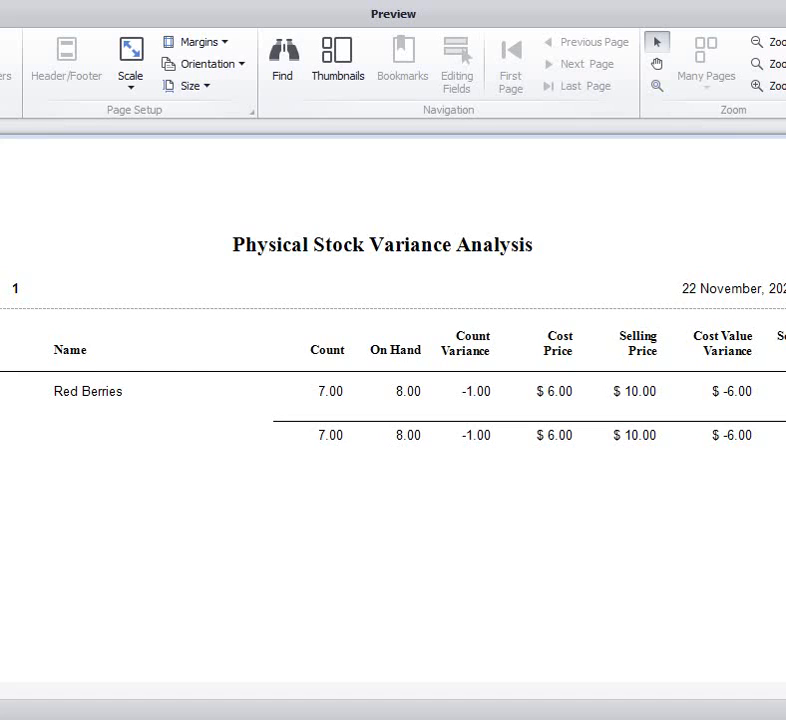
{"action": "scroll", "coordinate": [393, 410], "scroll_direction": "down", "scroll_amount": 5}
{"action": "scroll", "coordinate": [393, 410], "scroll_direction": "up", "scroll_amount": 5}
{"action": "scroll", "coordinate": [393, 420], "scroll_direction": "down", "scroll_amount": 3}
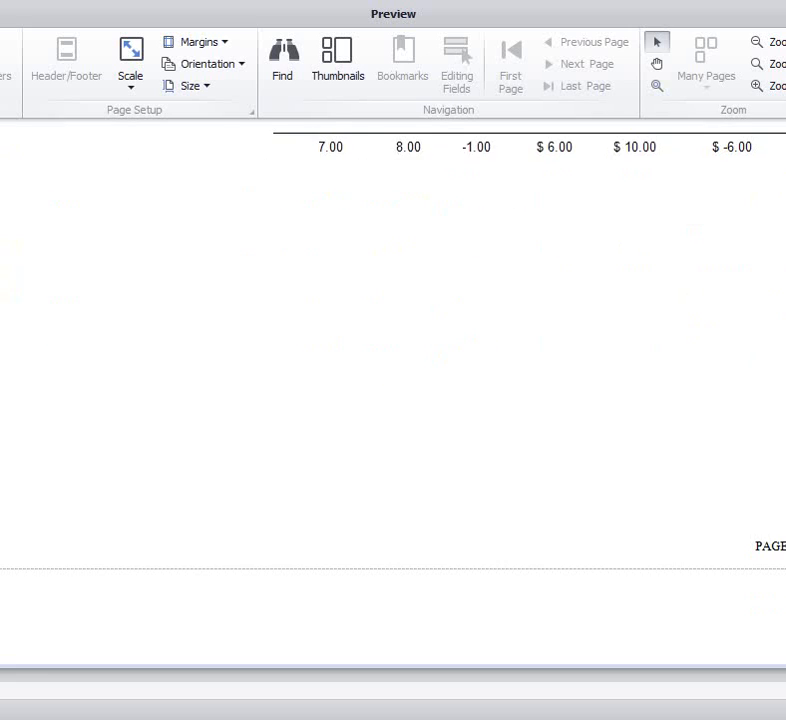
{"action": "scroll", "coordinate": [393, 420], "scroll_direction": "up", "scroll_amount": 3}
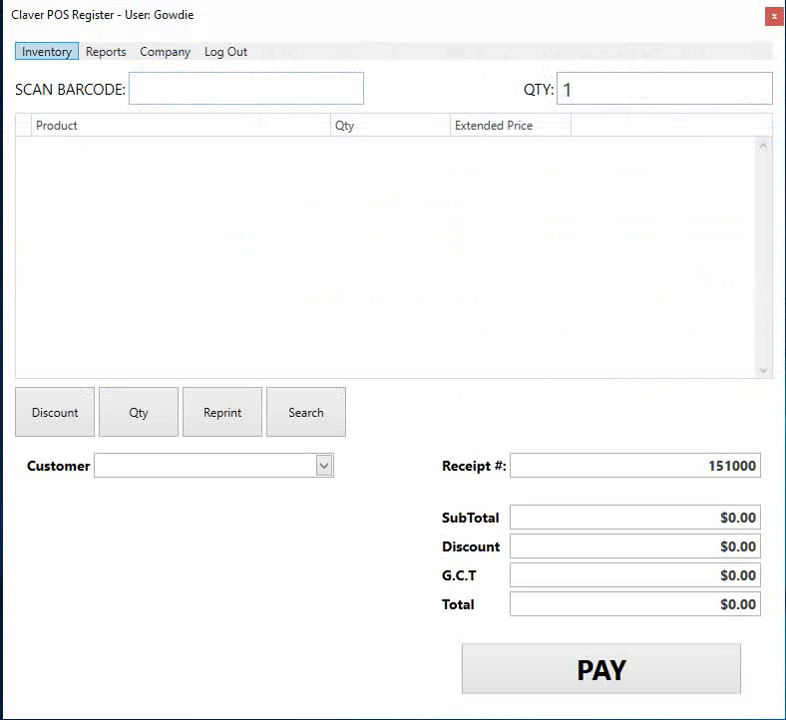
Step: Process the physical stock for the Store Front warehouse, accepting the confirmations
{"action": "left_click", "coordinate": [47, 52]}
{"action": "mouse_move", "coordinate": [68, 118]}
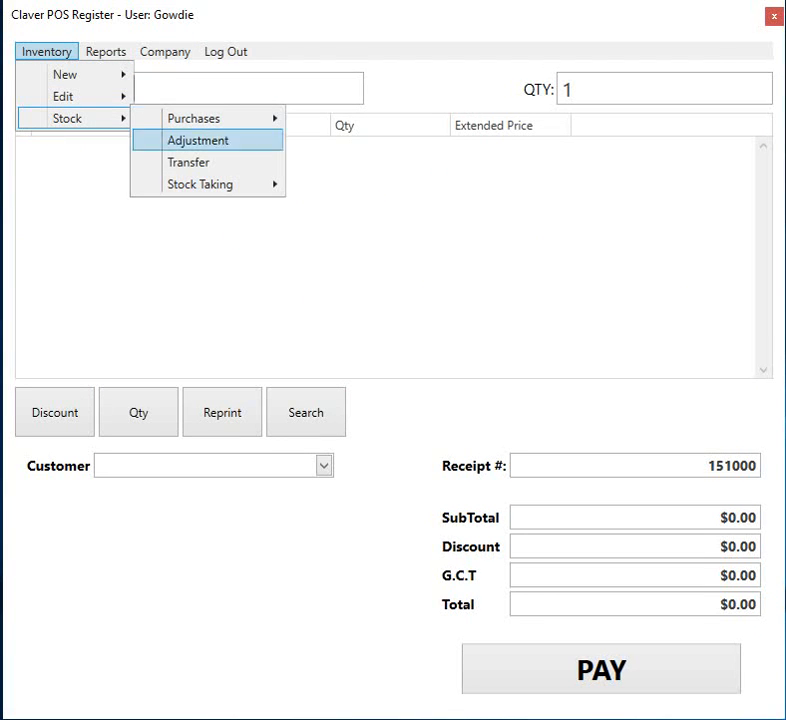
{"action": "mouse_move", "coordinate": [210, 184]}
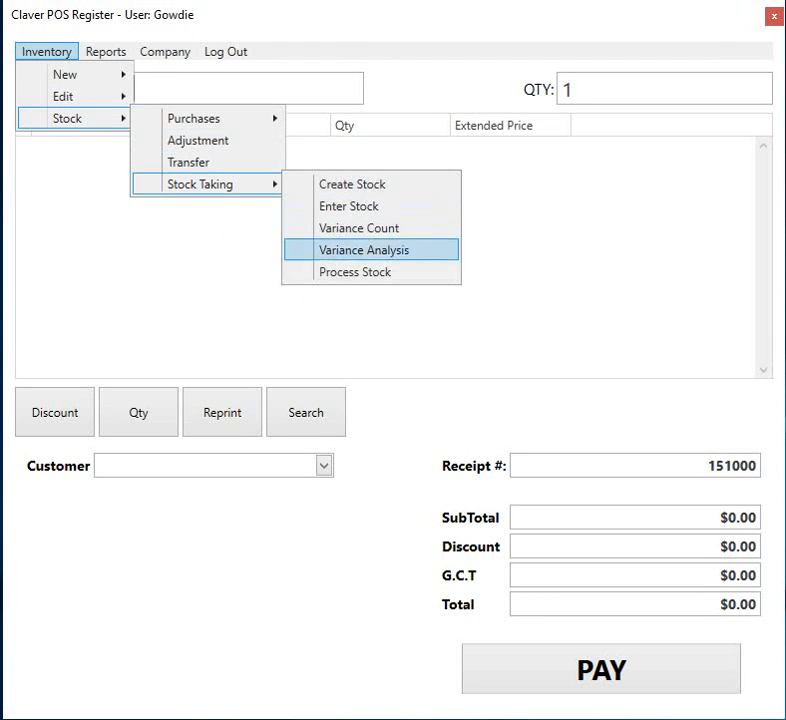
{"action": "left_click", "coordinate": [355, 272]}
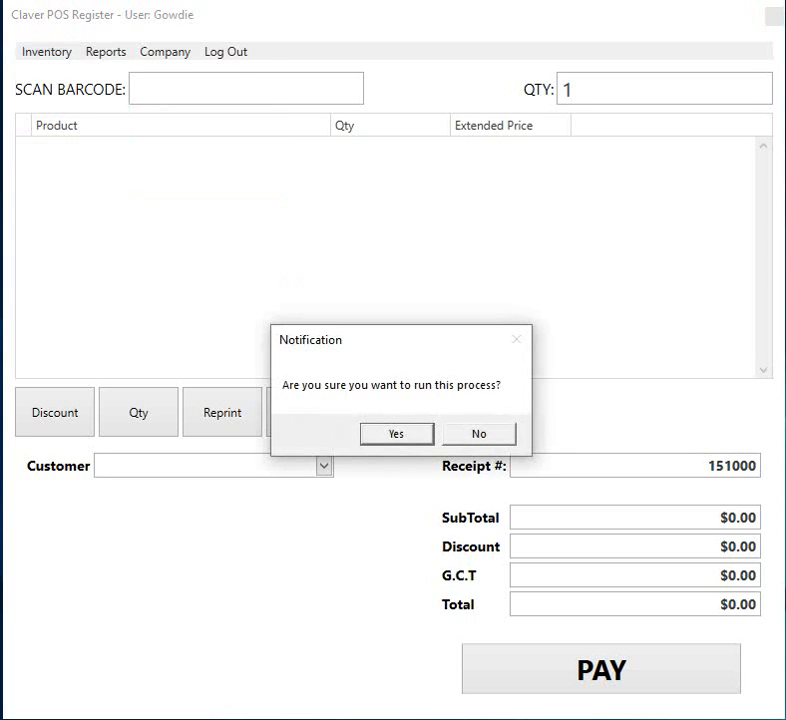
{"action": "key", "text": "Return"}
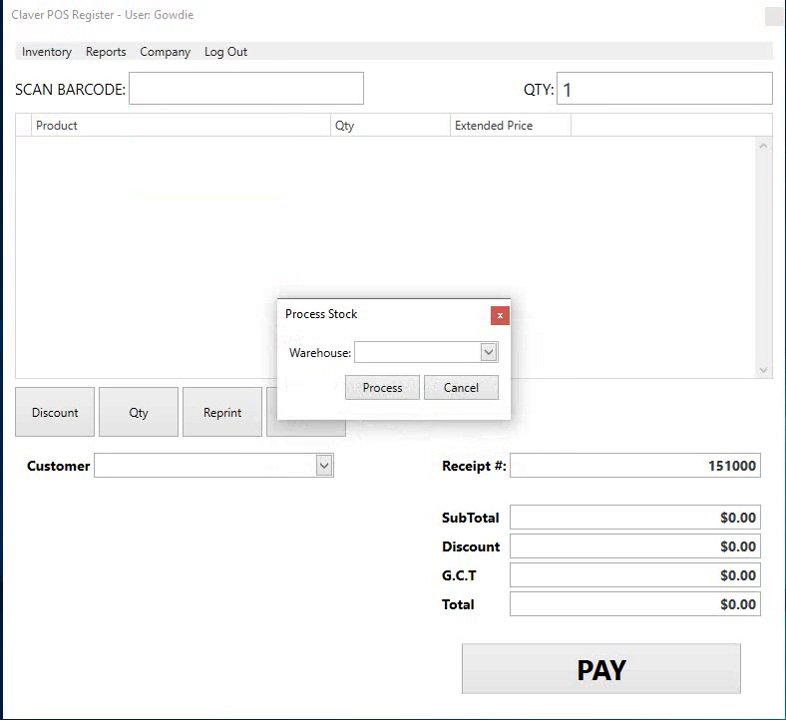
{"action": "left_click", "coordinate": [488, 352]}
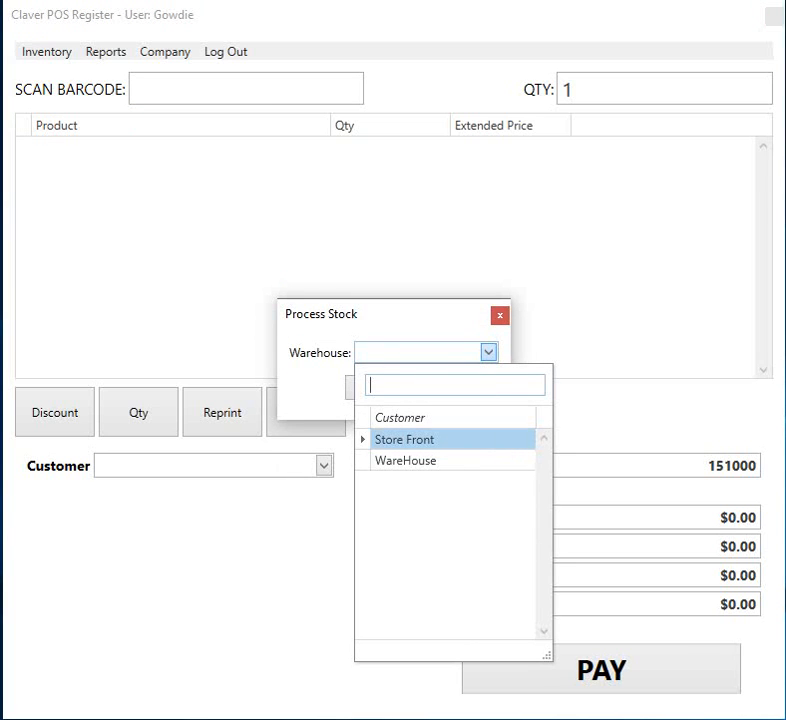
{"action": "key", "text": "Return"}
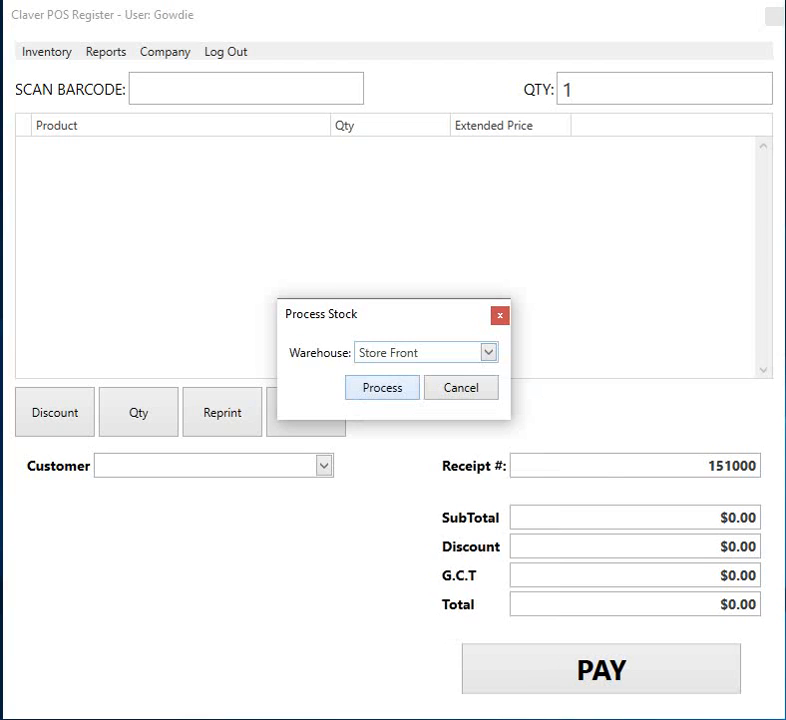
{"action": "left_click", "coordinate": [382, 388]}
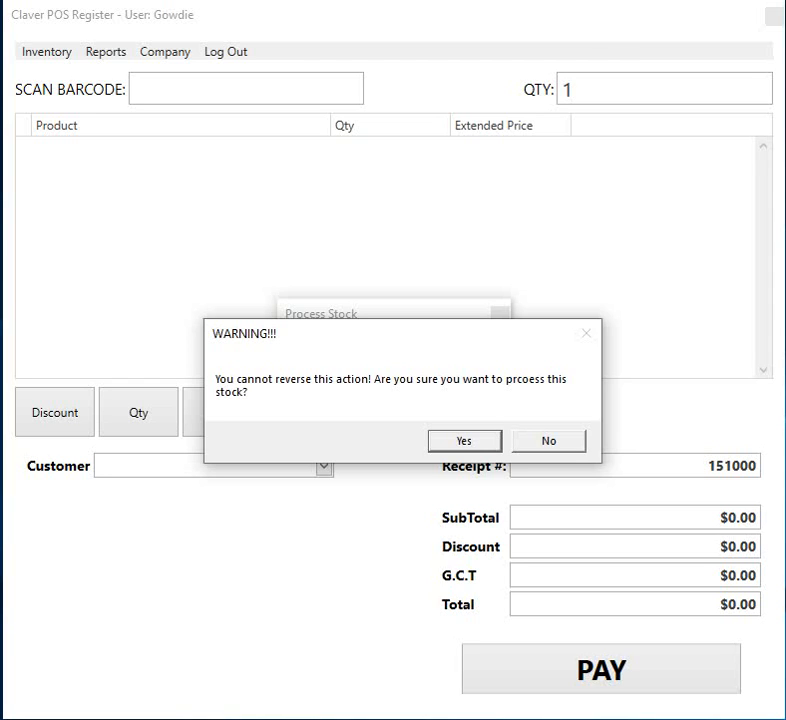
{"action": "key", "text": "Return"}
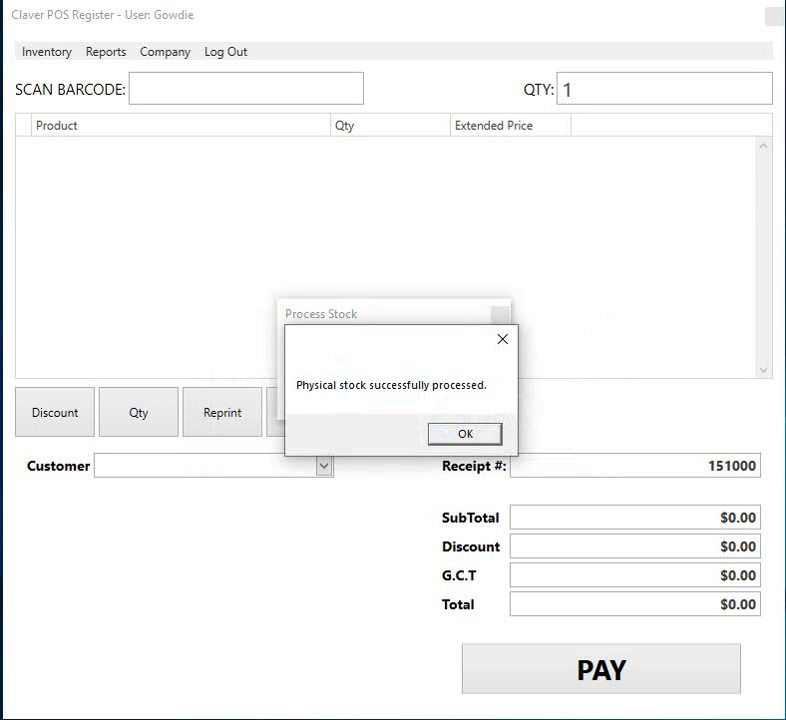
{"action": "key", "text": "Return"}
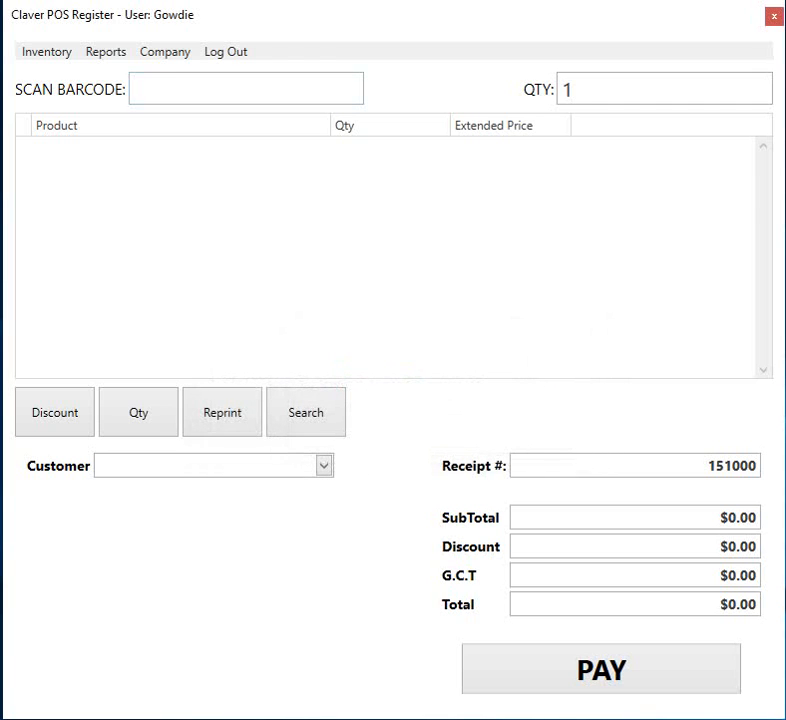